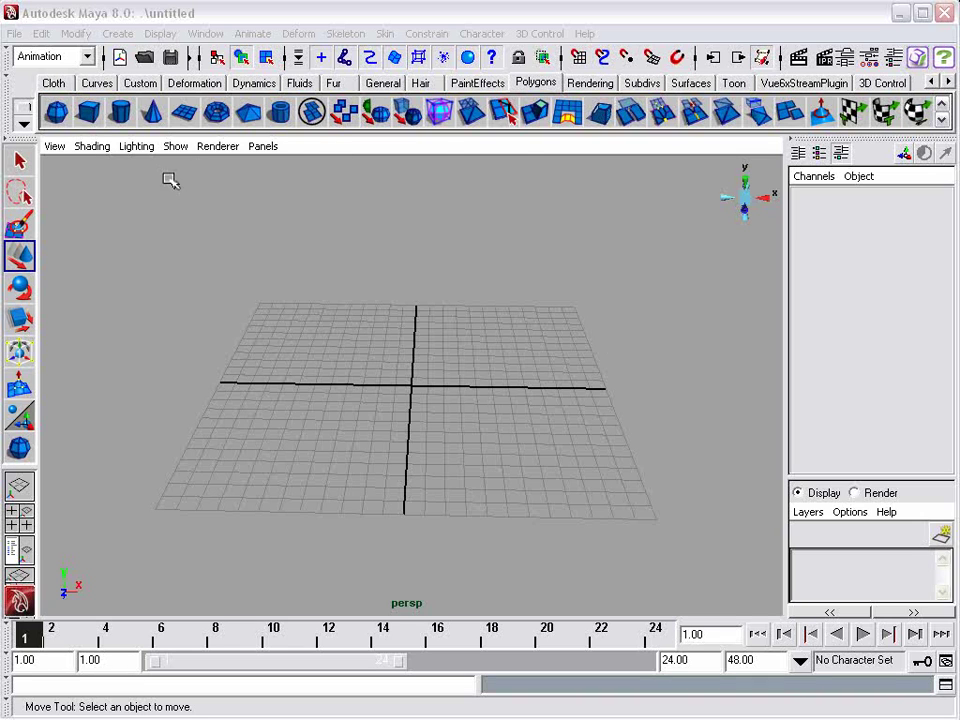
Start the Vue interface with the Cotton fields atmosphere from the Sunshine 1 collection and add a terrain to the scene
{"action": "left_click", "coordinate": [815, 82]}
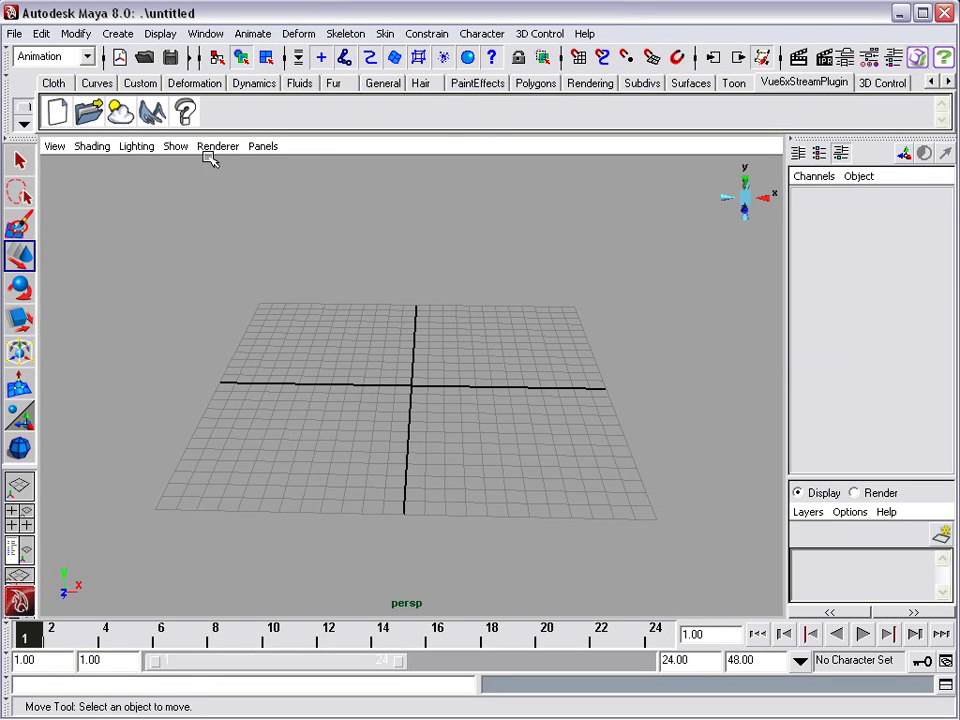
{"action": "left_click", "coordinate": [153, 111]}
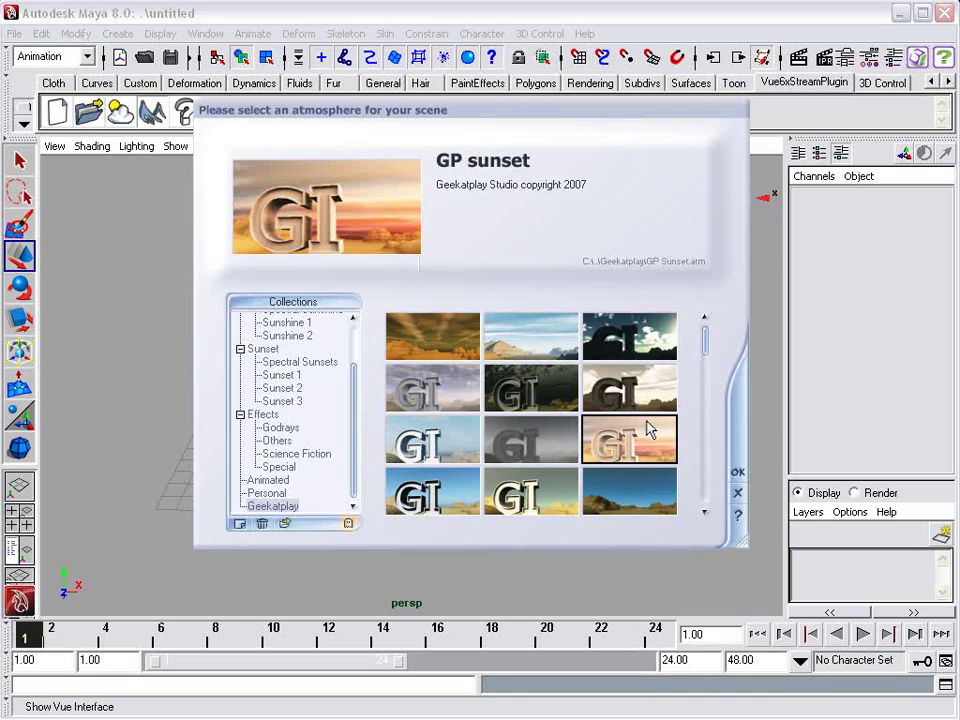
{"action": "left_click_drag", "start_coordinate": [350, 362], "coordinate": [357, 340]}
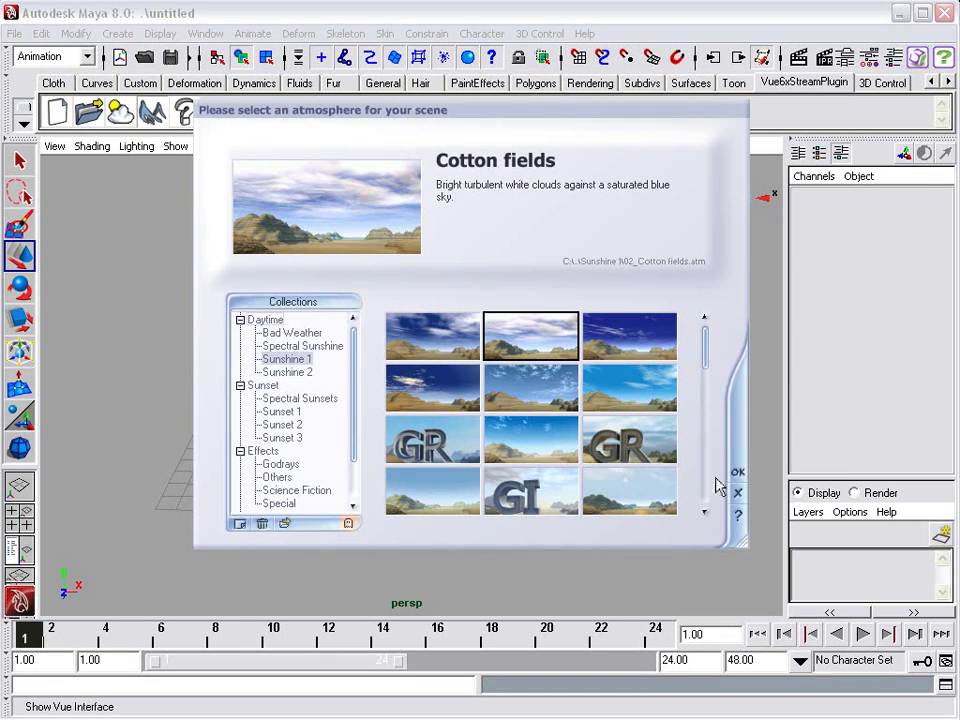
{"action": "left_click", "coordinate": [737, 471]}
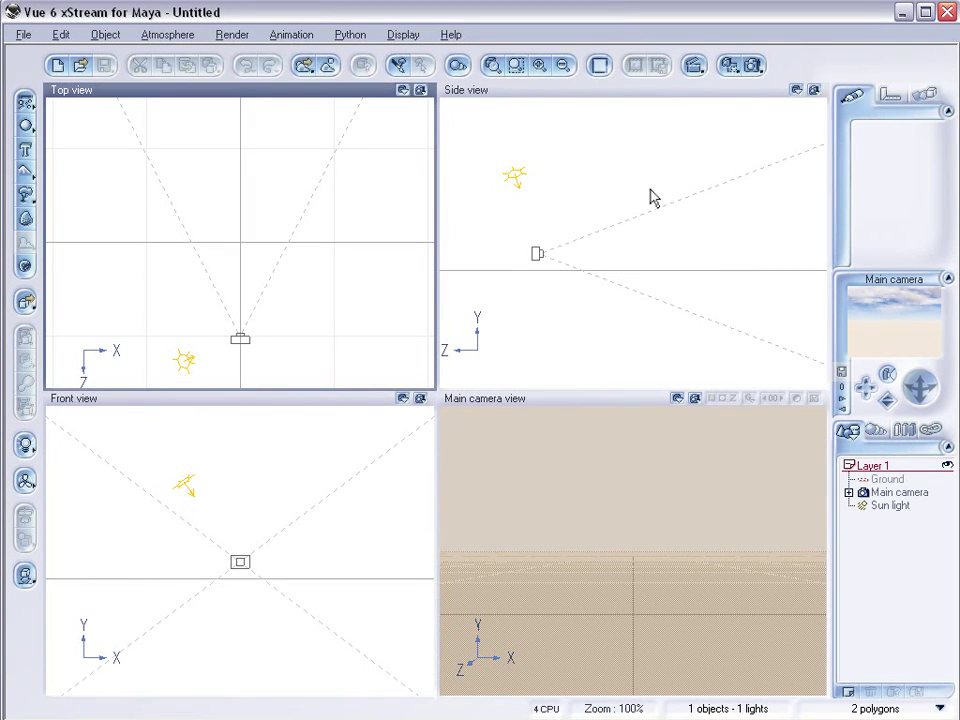
{"action": "left_click", "coordinate": [25, 171]}
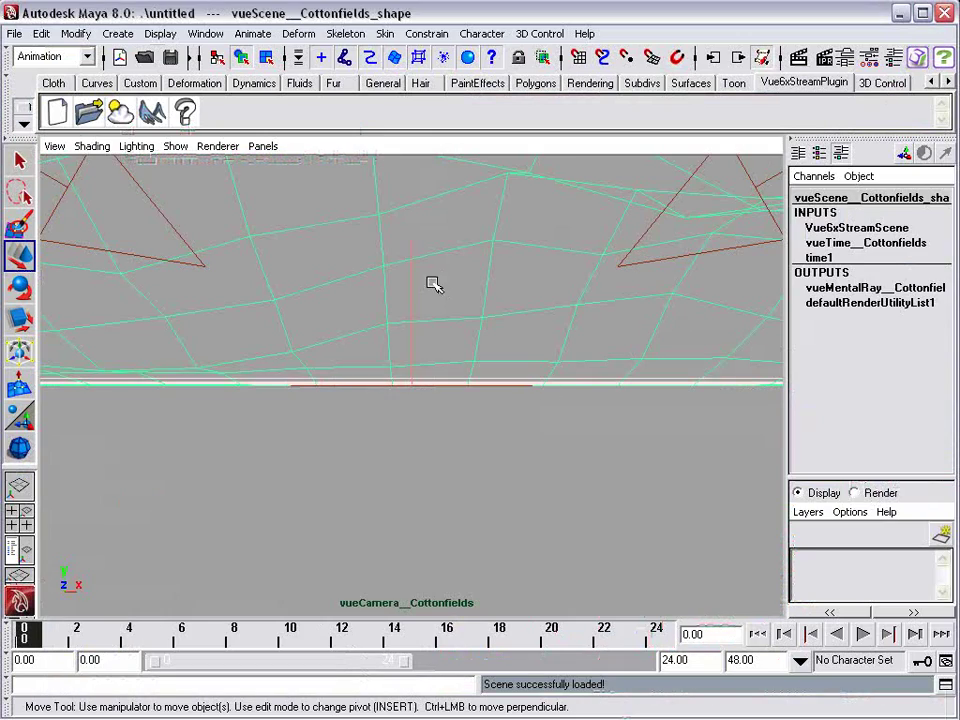
Switch to Maya and examine the new terrain's wireframe on the ground grid through the Vue camera
{"action": "left_click", "coordinate": [432, 285]}
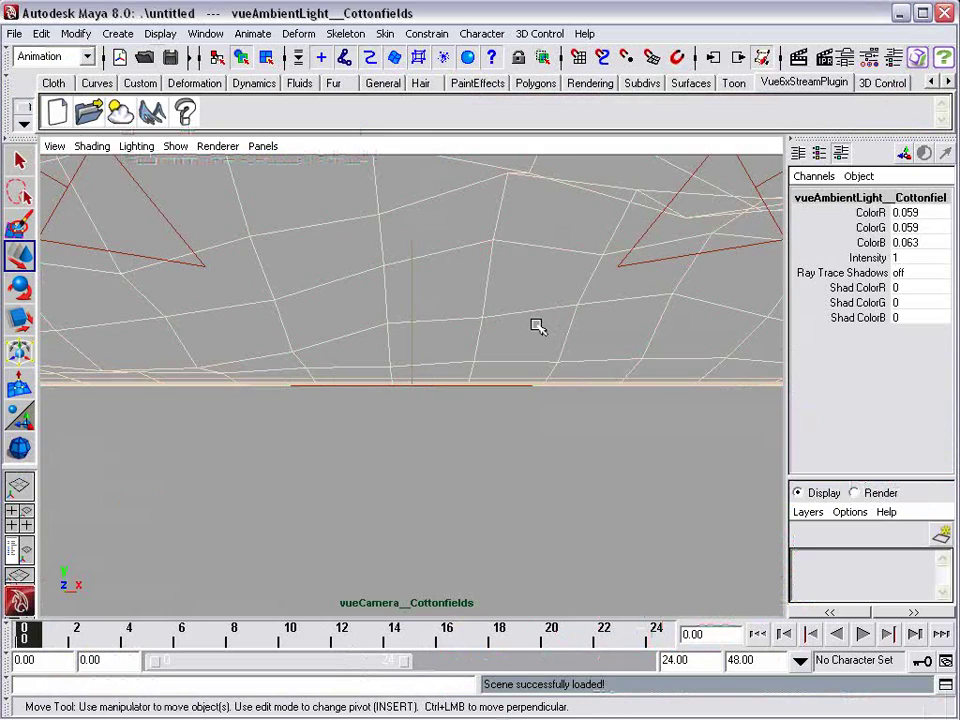
{"action": "middle_click_drag", "start_coordinate": [472, 305], "coordinate": [481, 475], "text": "alt"}
{"action": "key", "text": "f"}
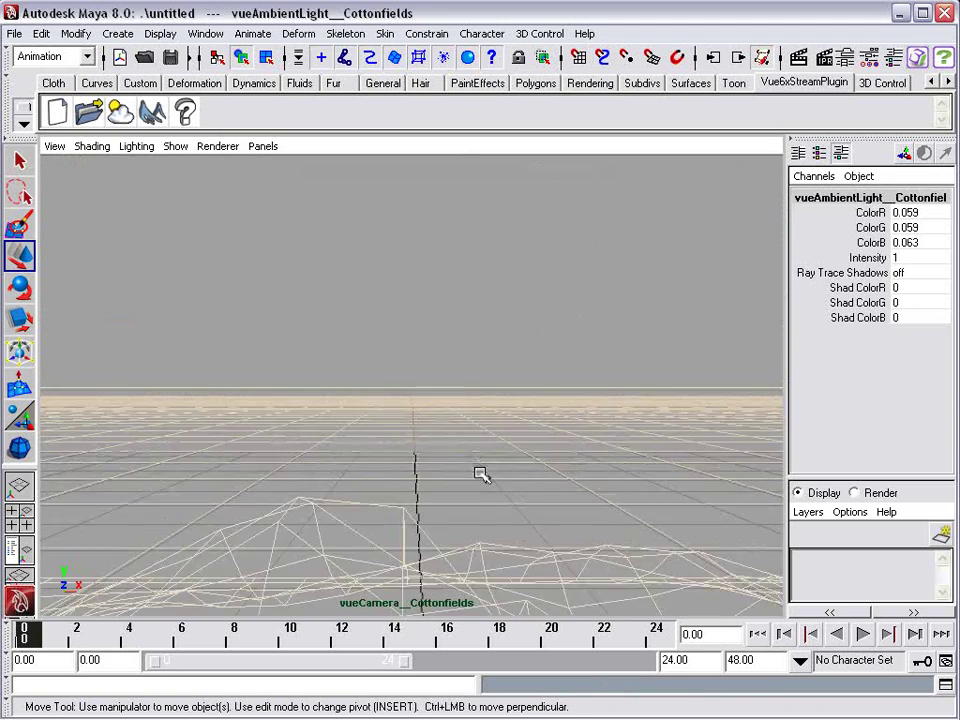
{"action": "mouse_move", "coordinate": [482, 467]}
{"action": "left_mouse_down", "text": "alt"}
{"action": "mouse_move", "coordinate": [480, 456]}
{"action": "mouse_move", "coordinate": [480, 487]}
{"action": "left_mouse_up", "text": "alt"}
{"action": "middle_click_drag", "start_coordinate": [480, 487], "coordinate": [486, 375], "text": "alt"}
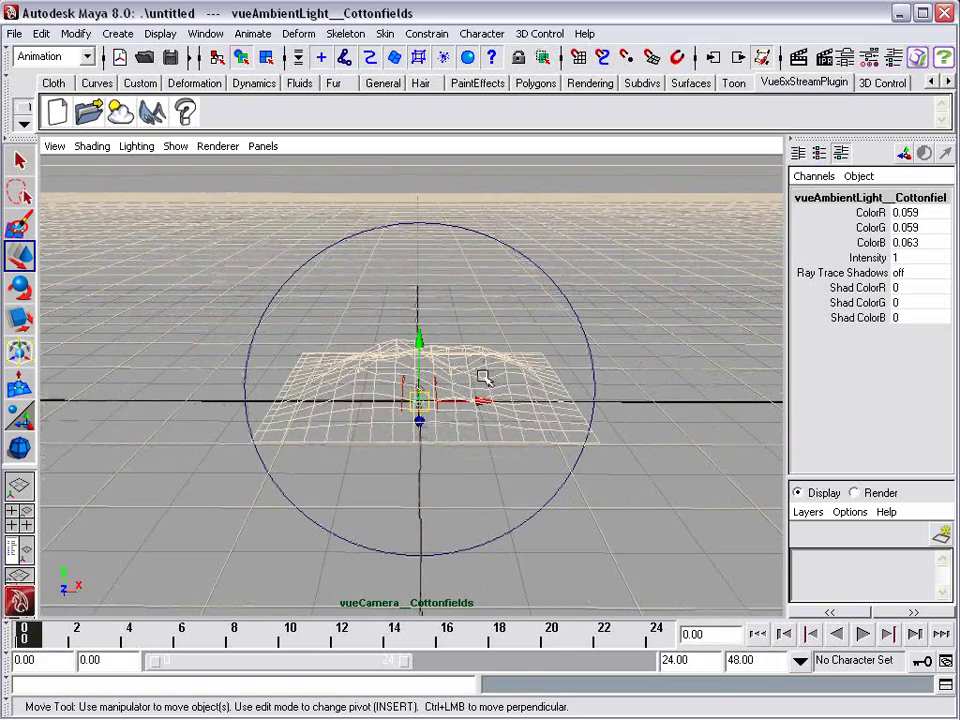
{"action": "mouse_move", "coordinate": [480, 385]}
{"action": "left_mouse_down", "text": "alt"}
{"action": "mouse_move", "coordinate": [489, 339]}
{"action": "mouse_move", "coordinate": [470, 390]}
{"action": "left_mouse_up", "text": "alt"}
{"action": "right_click_drag", "start_coordinate": [461, 476], "coordinate": [469, 327], "text": "alt"}
{"action": "middle_click_drag", "start_coordinate": [444, 429], "coordinate": [480, 333], "text": "alt"}
{"action": "left_click_drag", "start_coordinate": [476, 374], "coordinate": [490, 362], "text": "alt"}
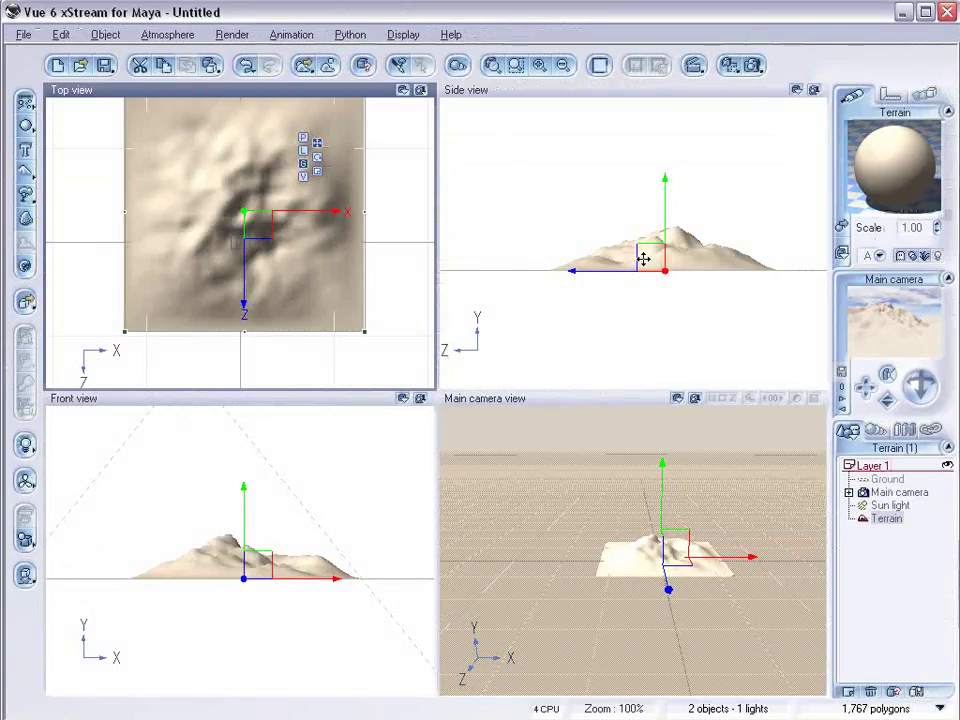
Switch to Vue and enlarge the terrain in the top view, widening it both ways along X and extending its far edge along Z
{"action": "scroll", "coordinate": [255, 222], "scroll_direction": "down", "scroll_amount": 5}
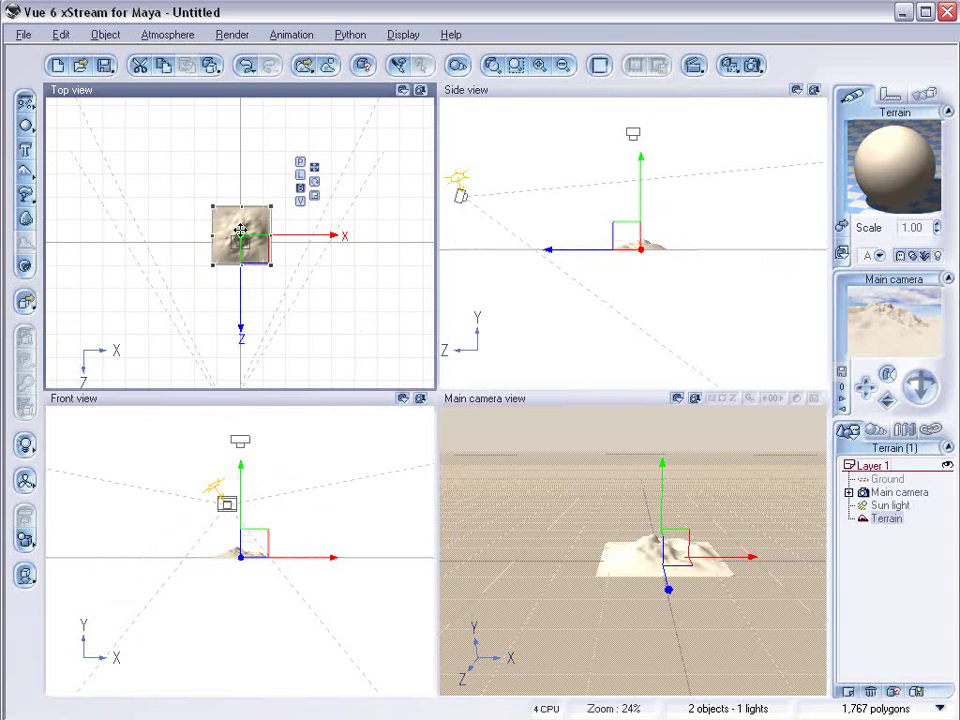
{"action": "left_click_drag", "start_coordinate": [210, 236], "coordinate": [118, 234]}
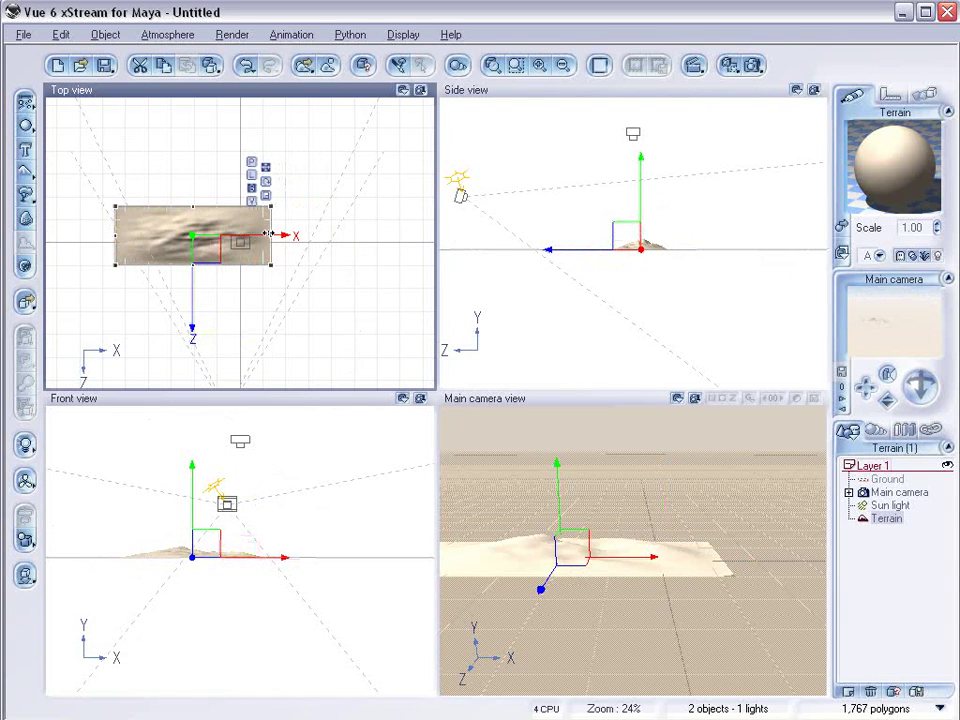
{"action": "left_click_drag", "start_coordinate": [272, 235], "coordinate": [342, 234]}
{"action": "left_click_drag", "start_coordinate": [245, 204], "coordinate": [236, 133]}
Reset the terrain's relief in the Terrain Editor, roughen it with the Stones effect, and accept the edit
{"action": "right_click", "coordinate": [213, 183]}
{"action": "right_click", "coordinate": [180, 177]}
{"action": "left_click", "coordinate": [250, 495]}
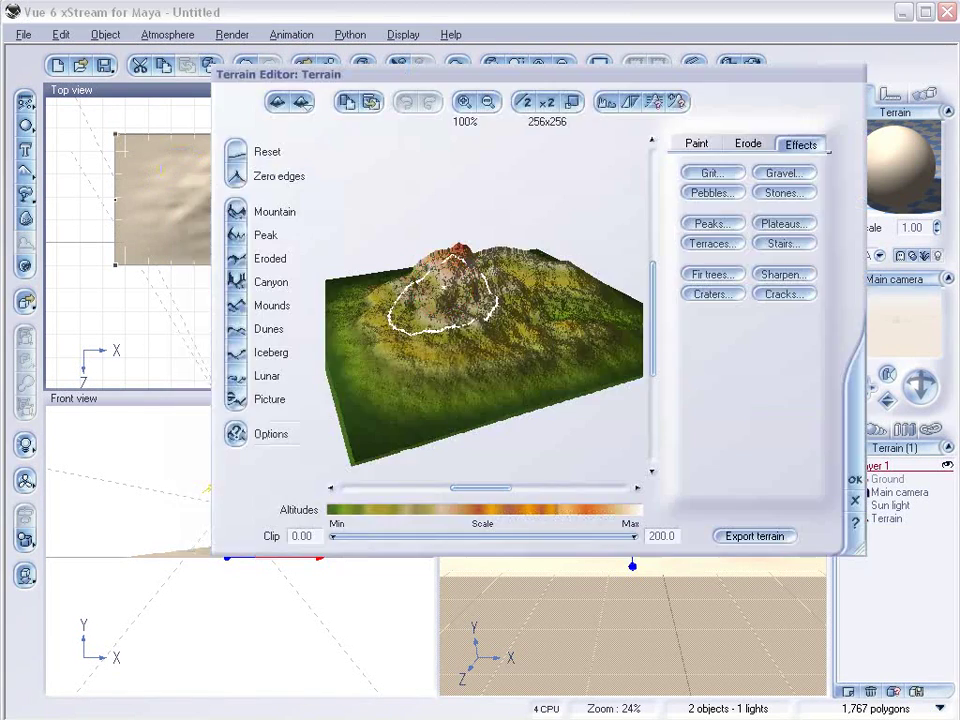
{"action": "left_click", "coordinate": [266, 152]}
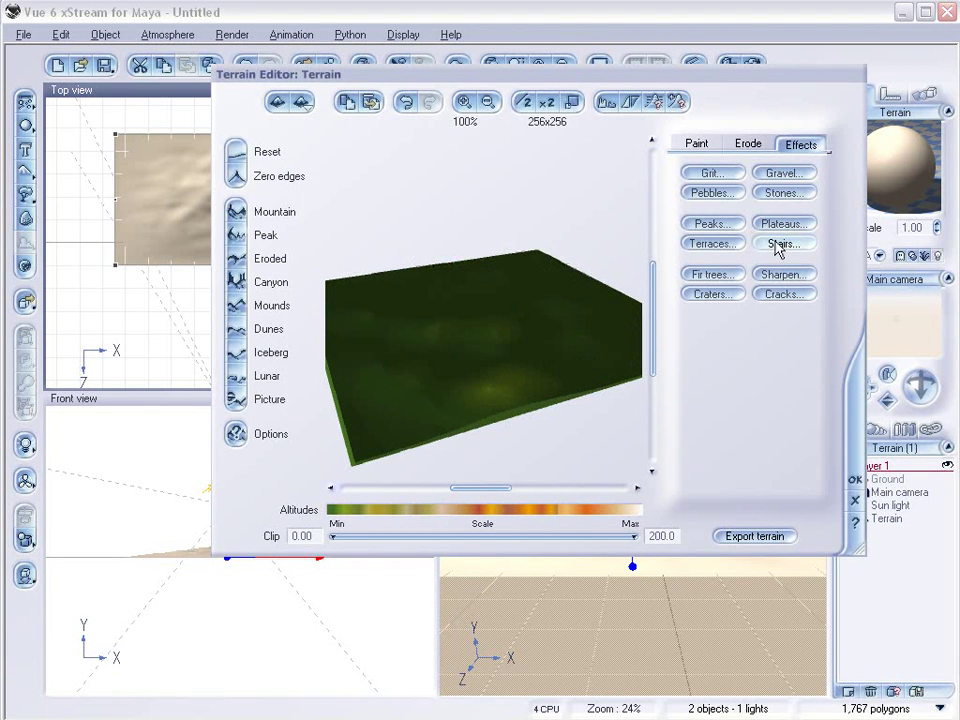
{"action": "left_click", "coordinate": [777, 192]}
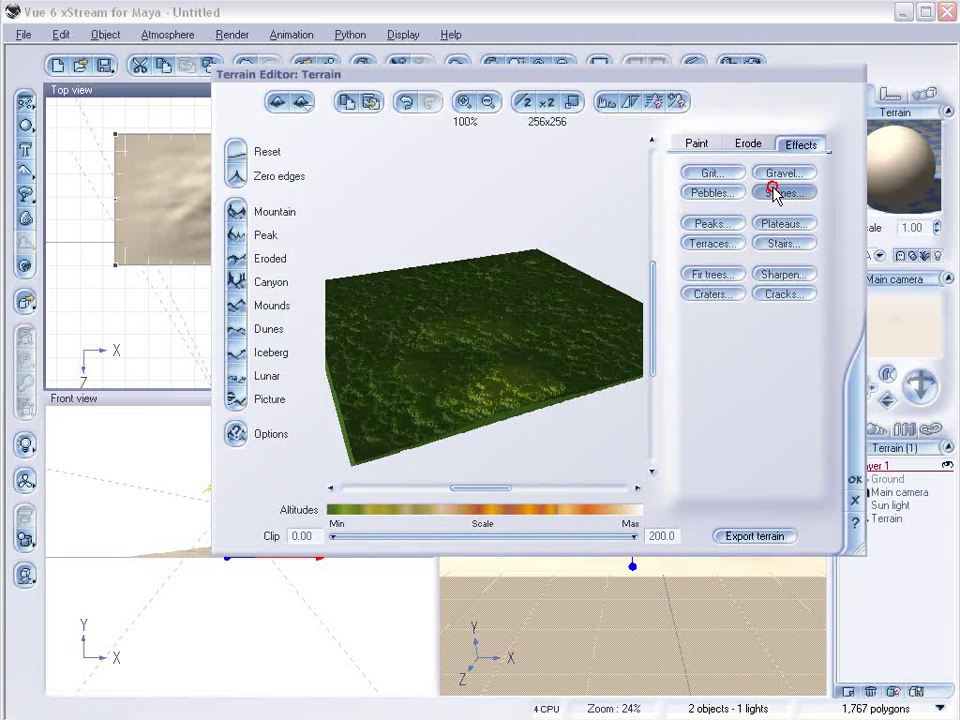
{"action": "left_click", "coordinate": [775, 190]}
{"action": "mouse_move", "coordinate": [513, 328]}
{"action": "right_mouse_down"}
{"action": "mouse_move", "coordinate": [513, 290]}
{"action": "mouse_move", "coordinate": [515, 325]}
{"action": "right_mouse_up"}
{"action": "key", "text": "Return"}
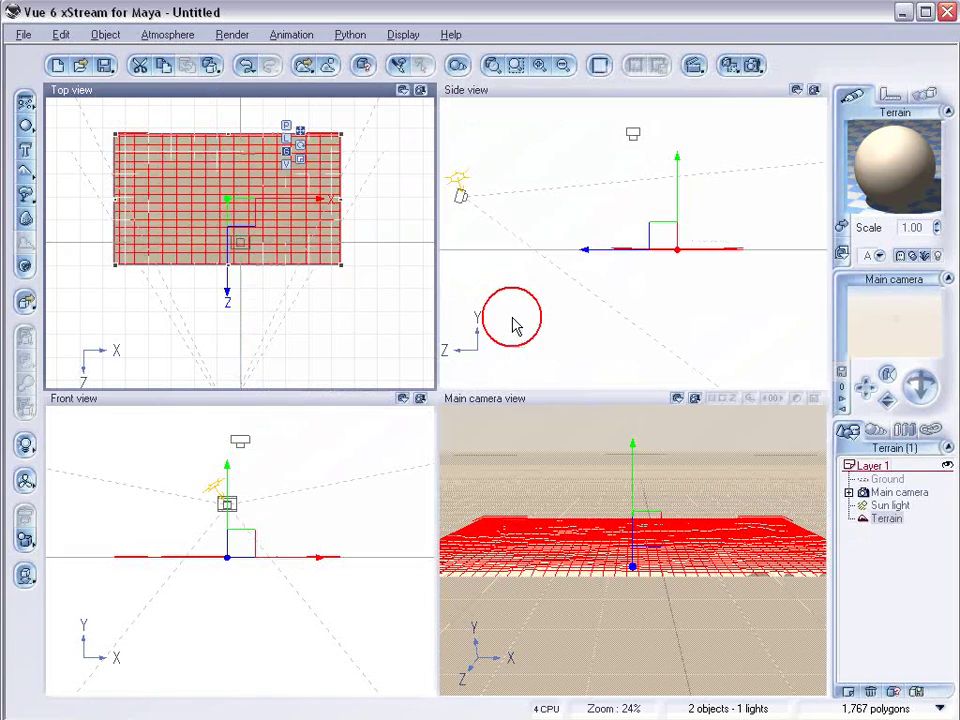
Change the terrain's material type to EcoSystem and add the Excellent plant species to its population
{"action": "double_click", "coordinate": [886, 180]}
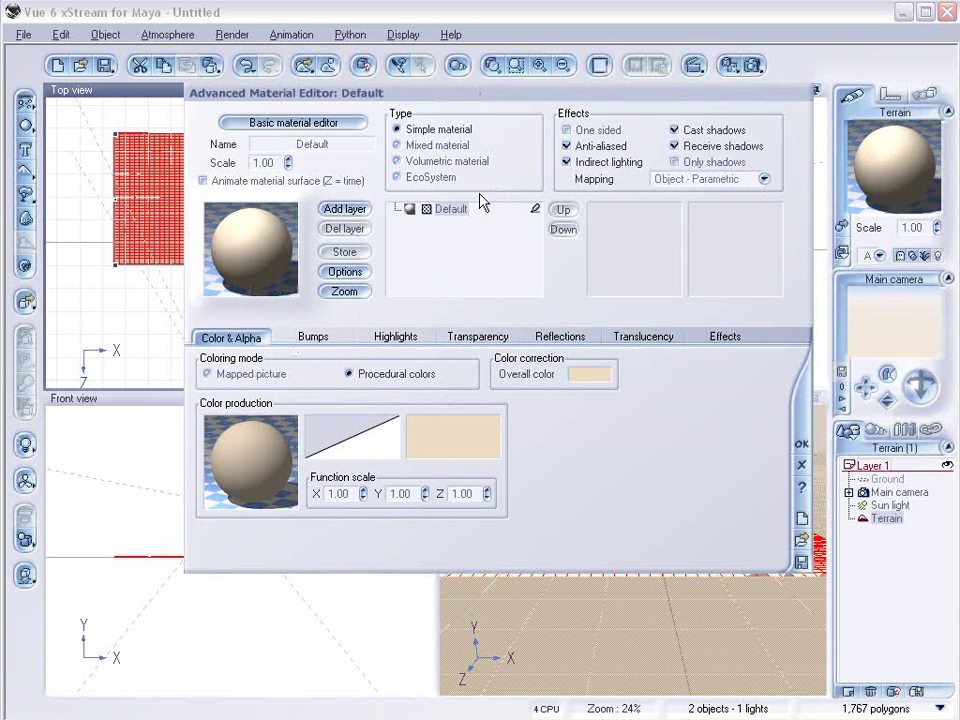
{"action": "left_click", "coordinate": [410, 187]}
{"action": "left_click", "coordinate": [248, 337]}
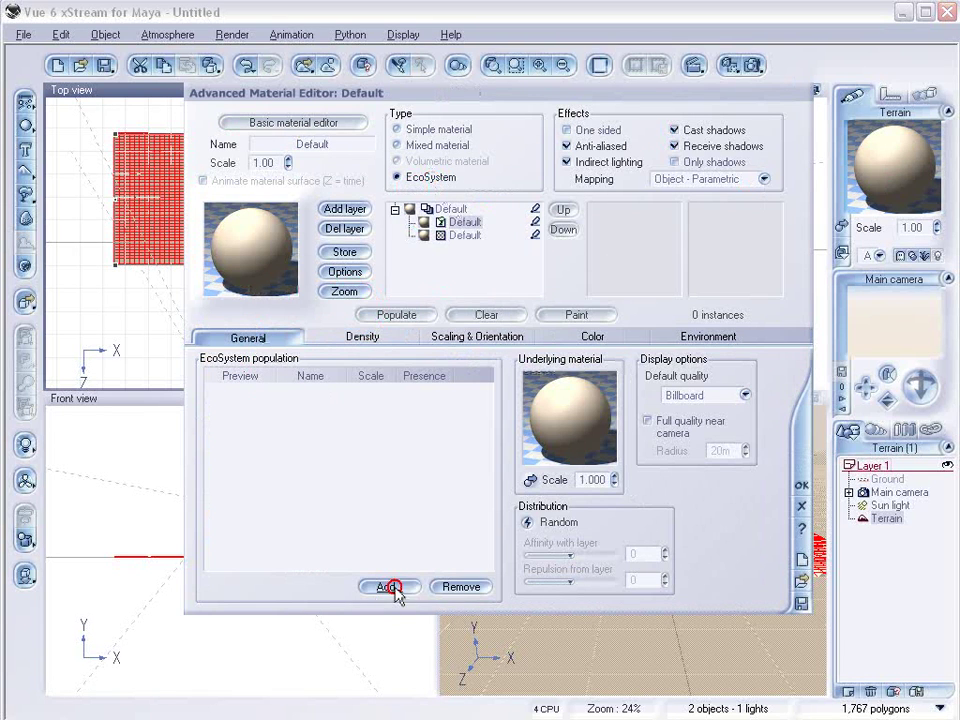
{"action": "left_click", "coordinate": [386, 586]}
{"action": "left_click", "coordinate": [443, 612]}
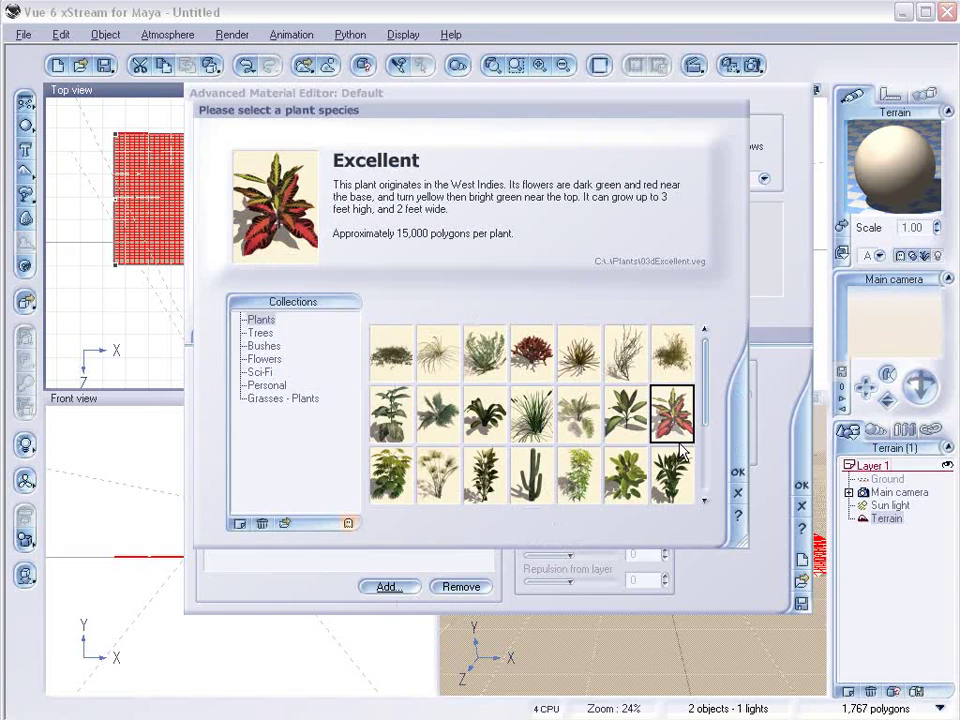
{"action": "left_click", "coordinate": [738, 476]}
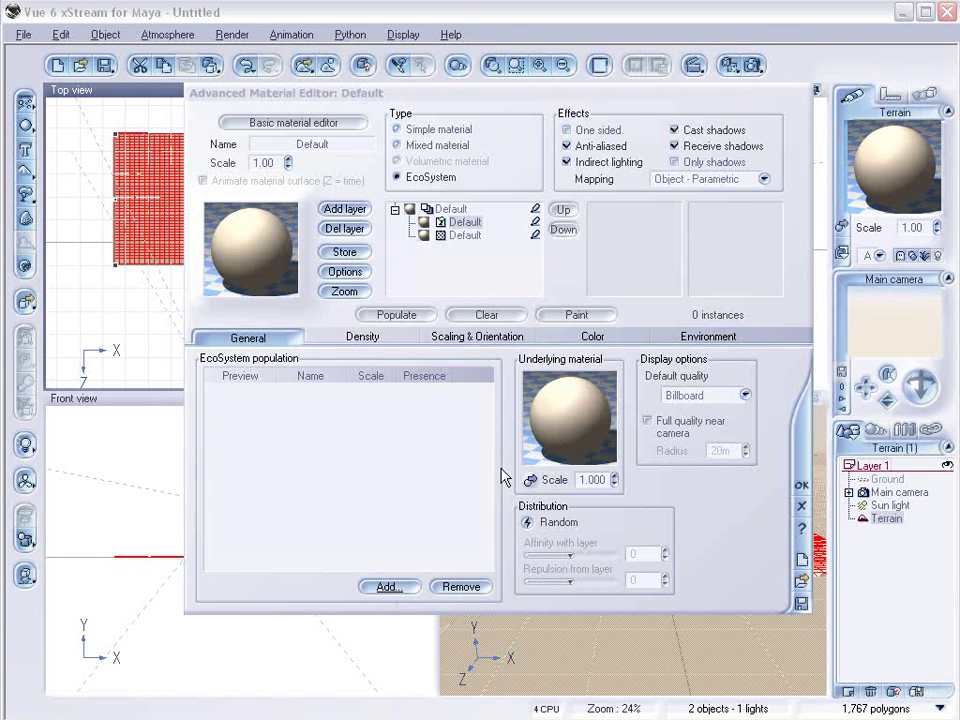
Add the Tropic plant species to the EcoSystem population
{"action": "left_click", "coordinate": [388, 588]}
{"action": "left_click", "coordinate": [418, 613]}
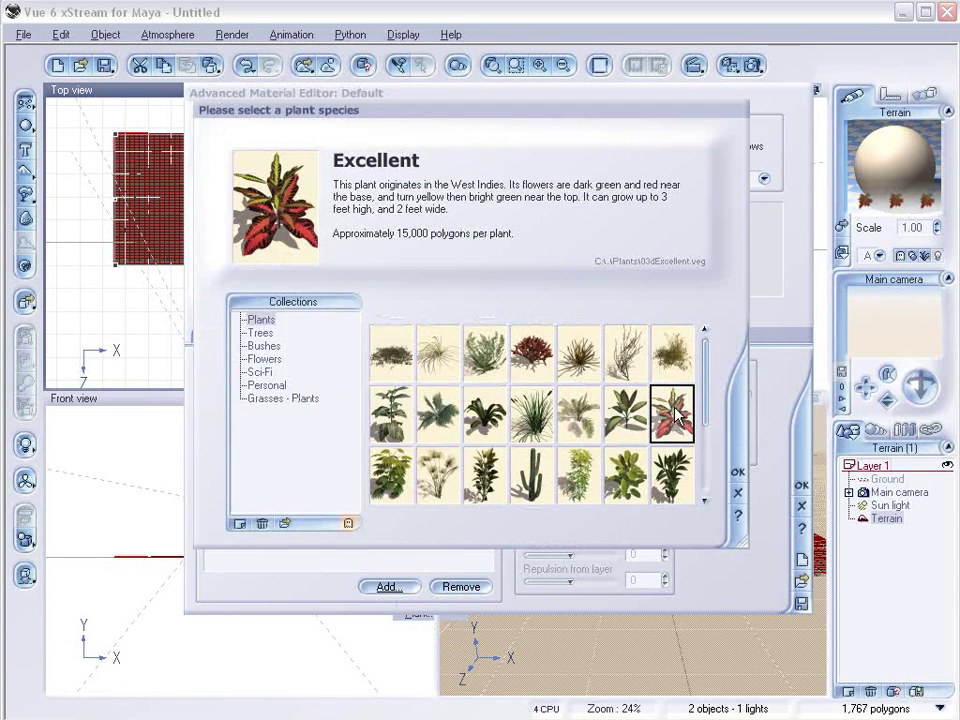
{"action": "left_click", "coordinate": [626, 413]}
{"action": "left_click", "coordinate": [738, 476]}
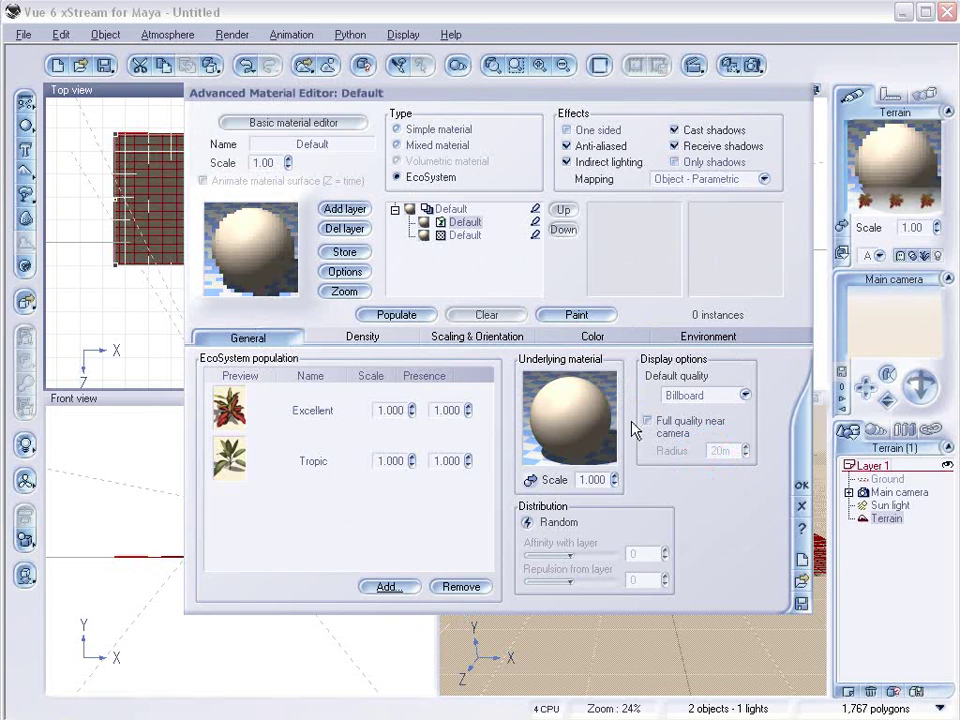
Set the EcoSystem's overall density to 88%, populate the terrain, and accept the material
{"action": "left_click", "coordinate": [364, 337]}
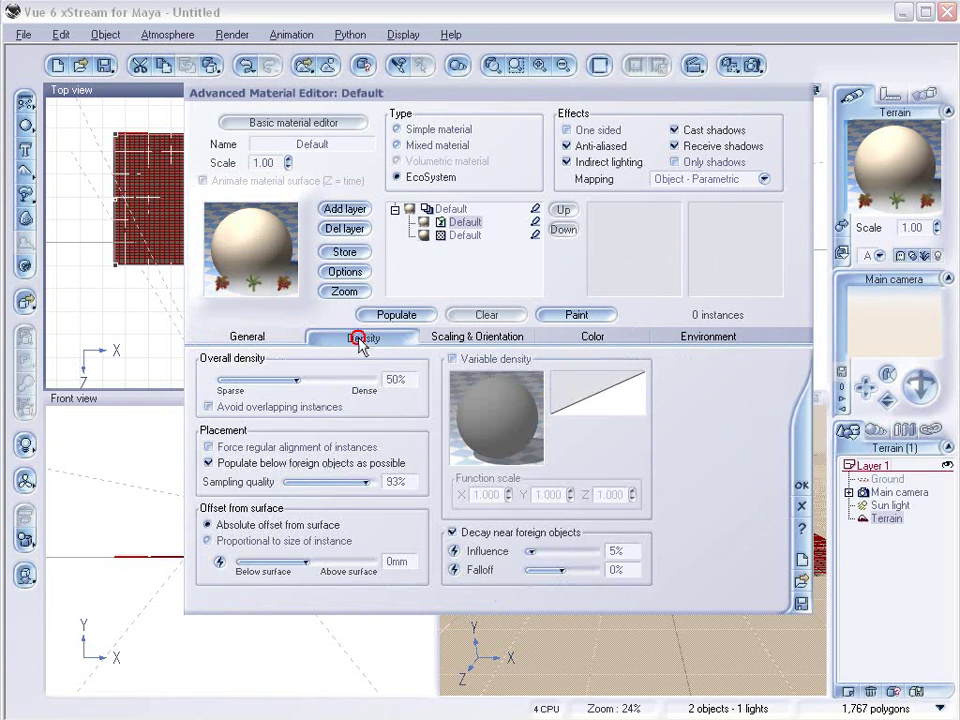
{"action": "mouse_move", "coordinate": [355, 380]}
{"action": "left_mouse_down"}
{"action": "mouse_move", "coordinate": [324, 380]}
{"action": "mouse_move", "coordinate": [352, 380]}
{"action": "left_mouse_up"}
{"action": "left_click", "coordinate": [417, 314]}
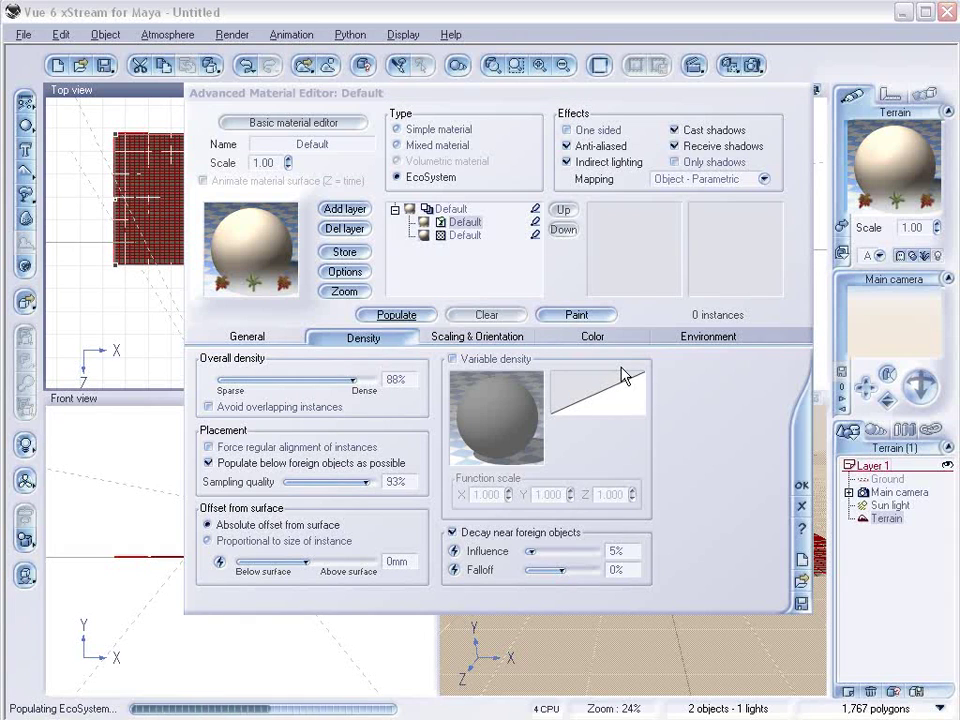
{"action": "left_click", "coordinate": [801, 484]}
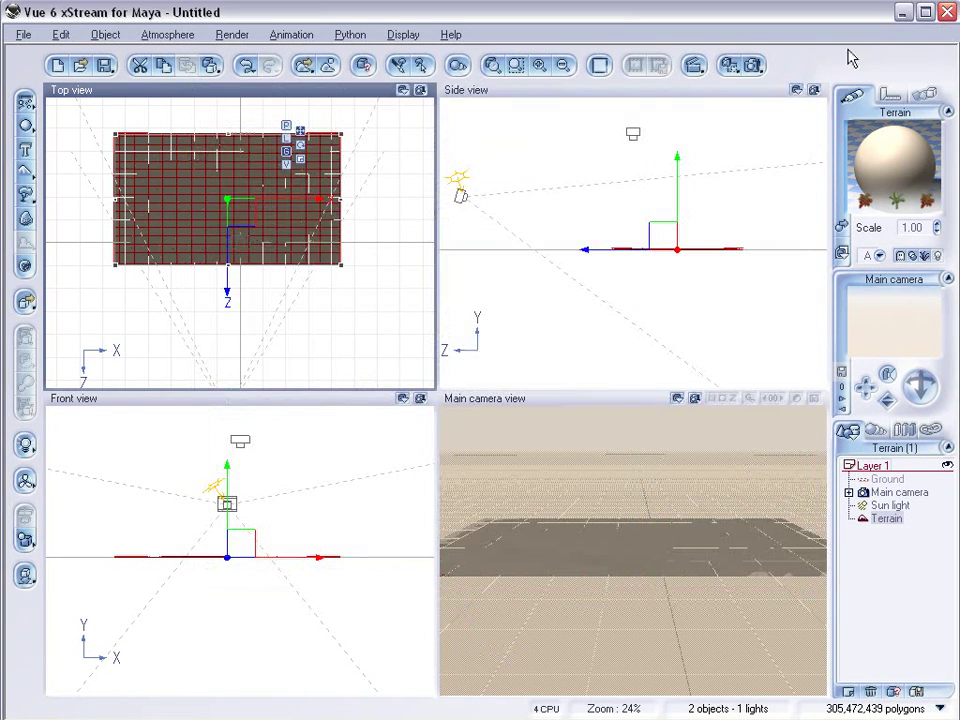
Switch to Maya and examine the populated terrain and its individual plants up close in the viewport
{"action": "left_click", "coordinate": [902, 12]}
{"action": "left_click", "coordinate": [510, 413]}
{"action": "scroll", "coordinate": [462, 416], "scroll_direction": "up", "scroll_amount": 3}
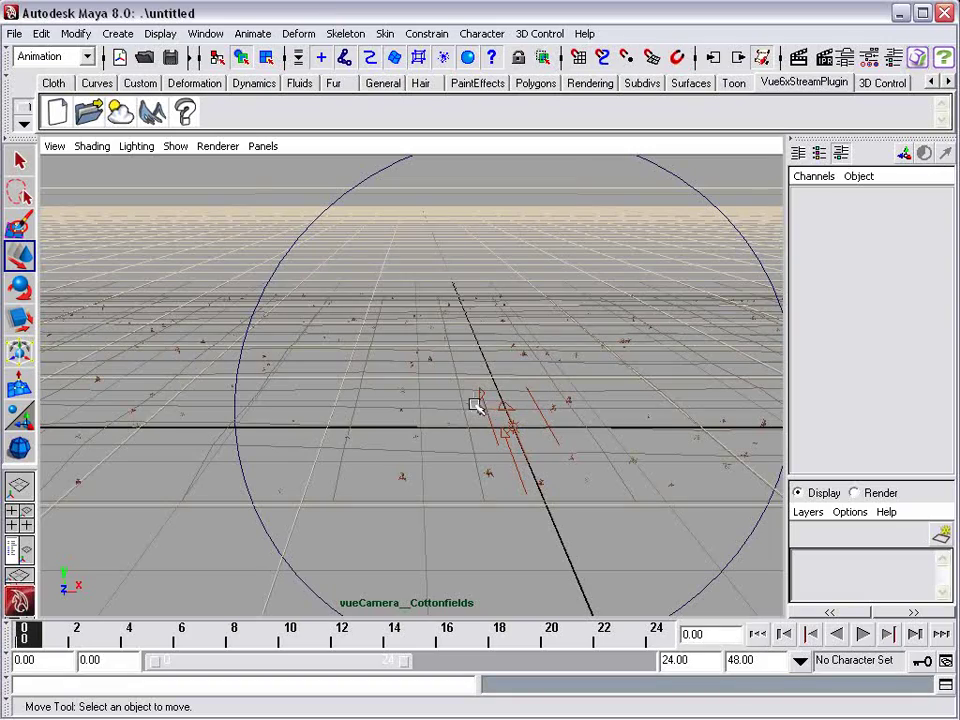
{"action": "left_click", "coordinate": [456, 401]}
{"action": "left_click", "coordinate": [452, 421]}
{"action": "mouse_move", "coordinate": [454, 409]}
{"action": "left_mouse_down", "text": "alt"}
{"action": "mouse_move", "coordinate": [401, 426]}
{"action": "mouse_move", "coordinate": [450, 422]}
{"action": "mouse_move", "coordinate": [466, 409]}
{"action": "mouse_move", "coordinate": [463, 396]}
{"action": "mouse_move", "coordinate": [454, 431]}
{"action": "left_mouse_up", "text": "alt"}
{"action": "right_click_drag", "start_coordinate": [454, 431], "coordinate": [451, 432], "text": "alt"}
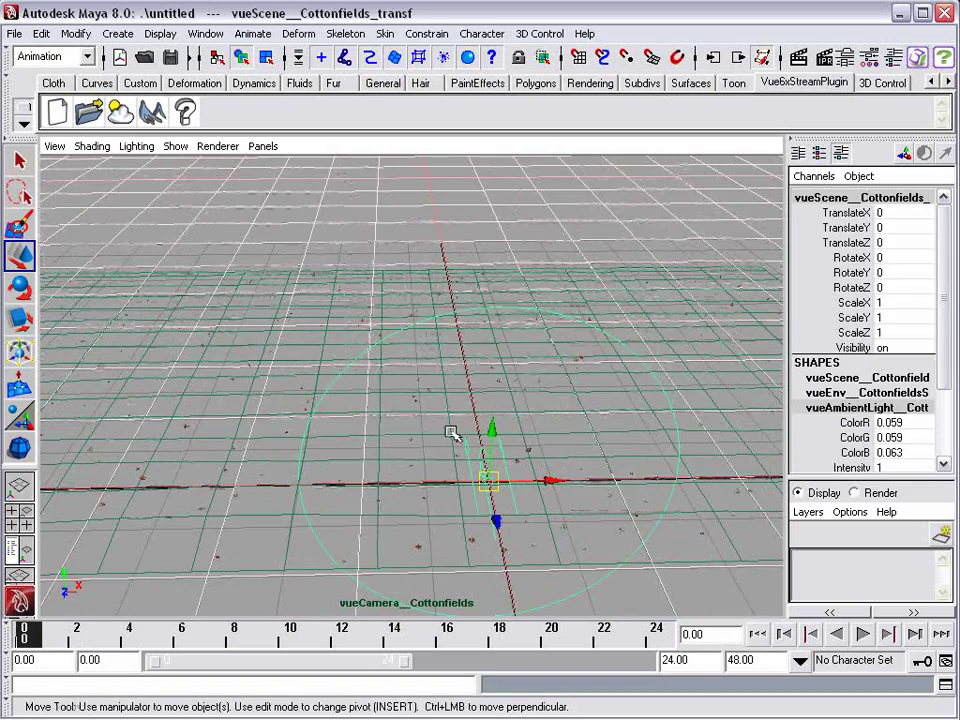
{"action": "left_click", "coordinate": [343, 281]}
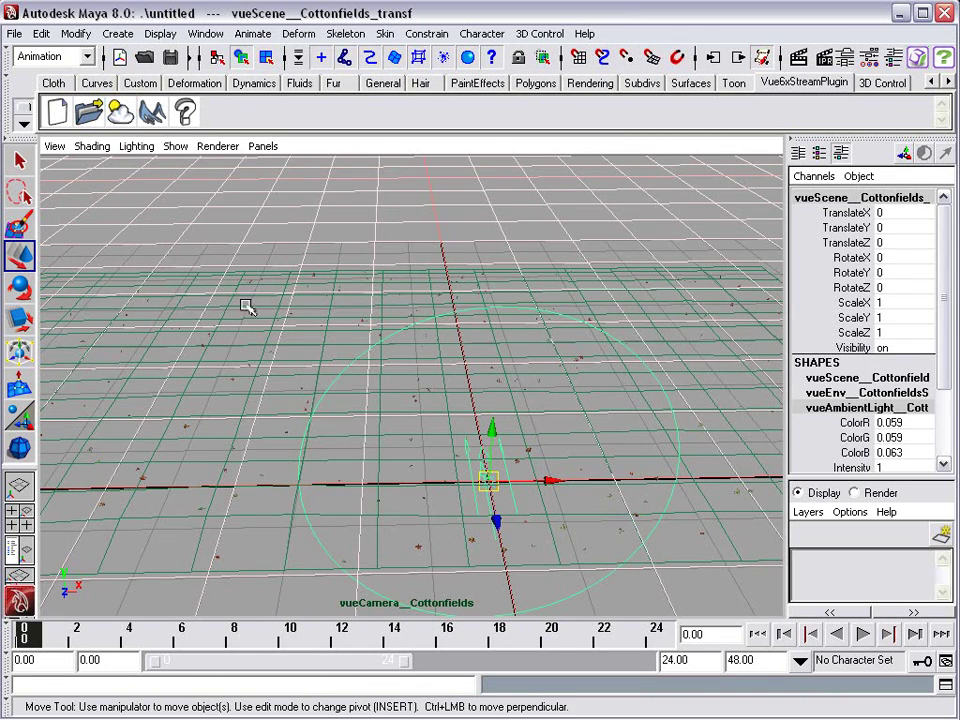
{"action": "scroll", "coordinate": [304, 328], "scroll_direction": "up", "scroll_amount": 10}
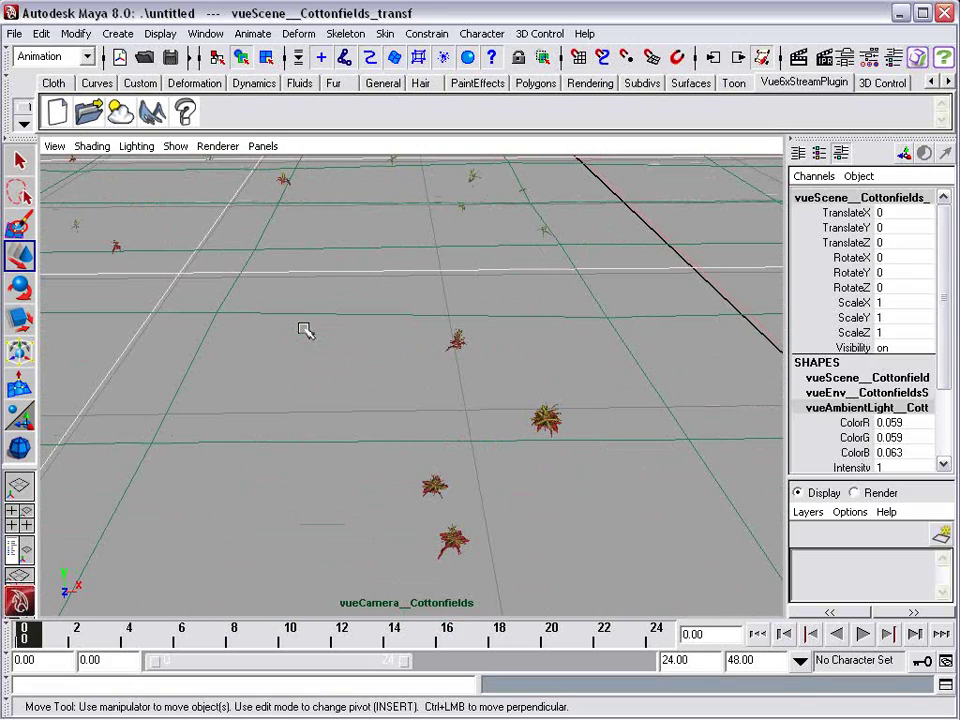
{"action": "left_click_drag", "start_coordinate": [513, 378], "coordinate": [505, 370], "text": "alt"}
{"action": "scroll", "coordinate": [507, 370], "scroll_direction": "up", "scroll_amount": 5}
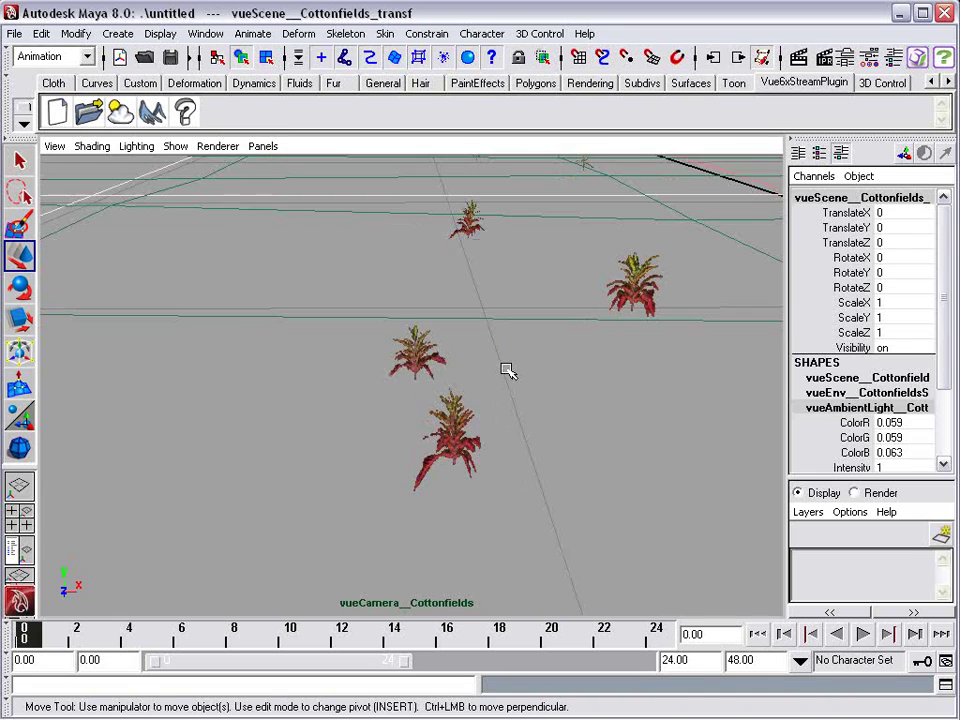
{"action": "mouse_move", "coordinate": [508, 371]}
{"action": "left_mouse_down", "text": "alt"}
{"action": "mouse_move", "coordinate": [506, 362]}
{"action": "mouse_move", "coordinate": [508, 373]}
{"action": "left_mouse_up", "text": "alt"}
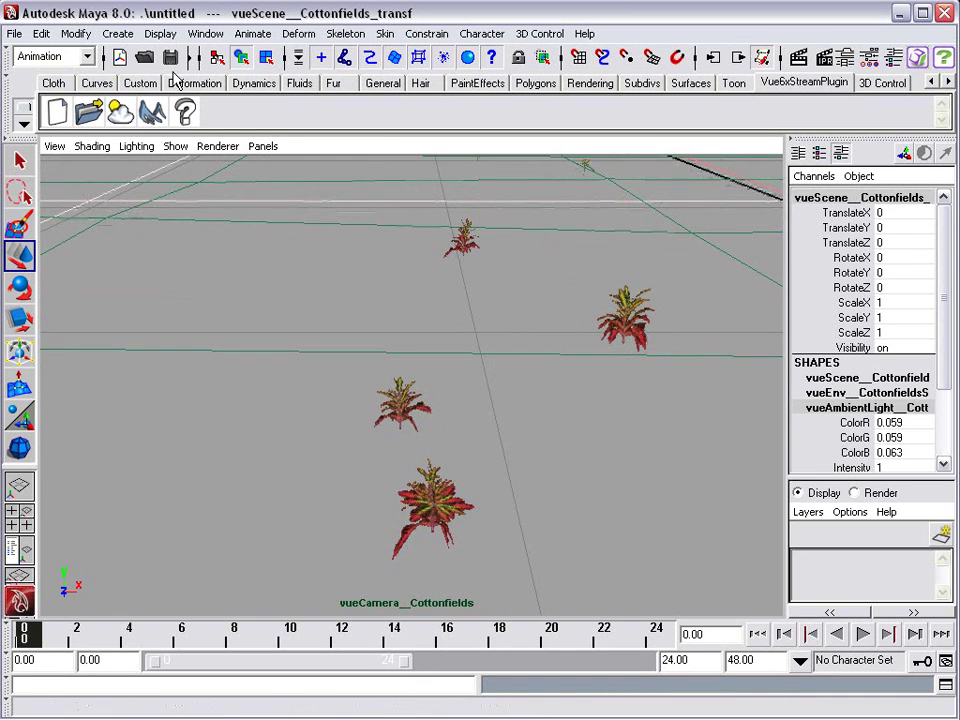
{"action": "left_click", "coordinate": [535, 82]}
{"action": "left_click", "coordinate": [56, 111]}
{"action": "left_click_drag", "start_coordinate": [383, 312], "coordinate": [441, 339]}
{"action": "left_click_drag", "start_coordinate": [393, 313], "coordinate": [427, 281]}
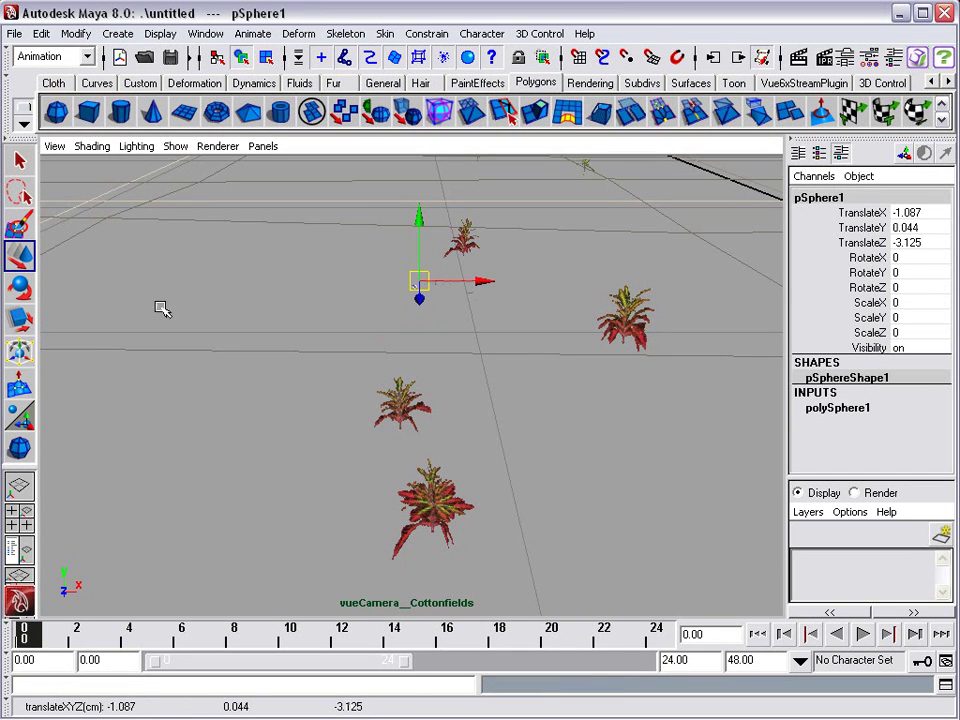
{"action": "key", "text": "e"}
{"action": "key", "text": "r"}
{"action": "left_click_drag", "start_coordinate": [419, 281], "coordinate": [466, 305]}
{"action": "left_click", "coordinate": [474, 331]}
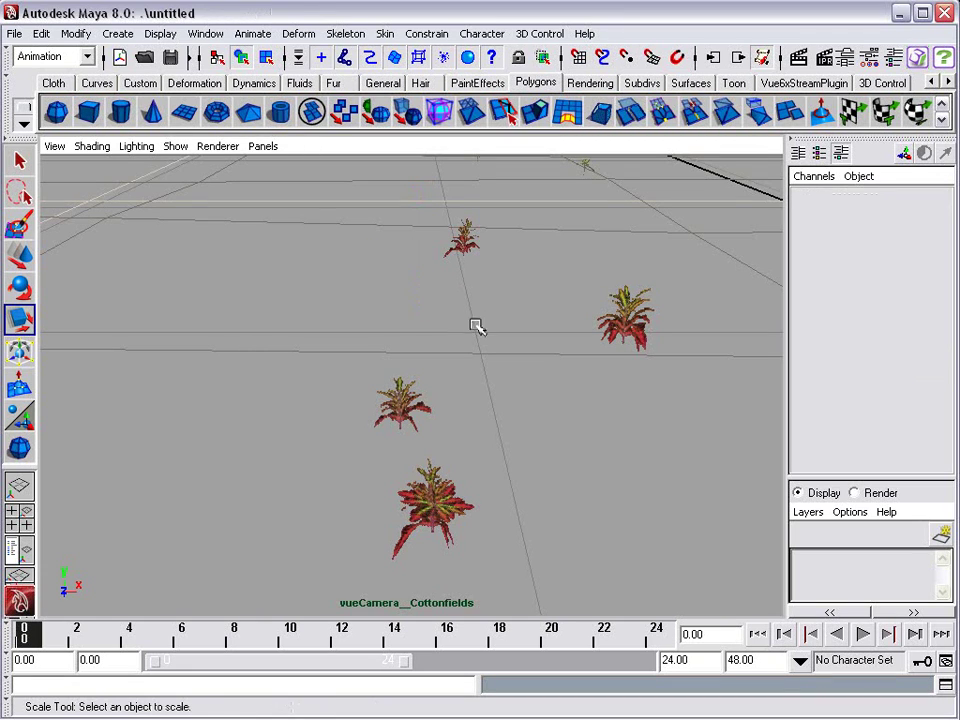
Create a polygon sphere on the terrain among the plants, centred at about X -1.21, Z -3.36, and activate the Move tool
{"action": "left_click", "coordinate": [56, 111]}
{"action": "left_click_drag", "start_coordinate": [355, 268], "coordinate": [440, 300]}
{"action": "key", "text": "w"}
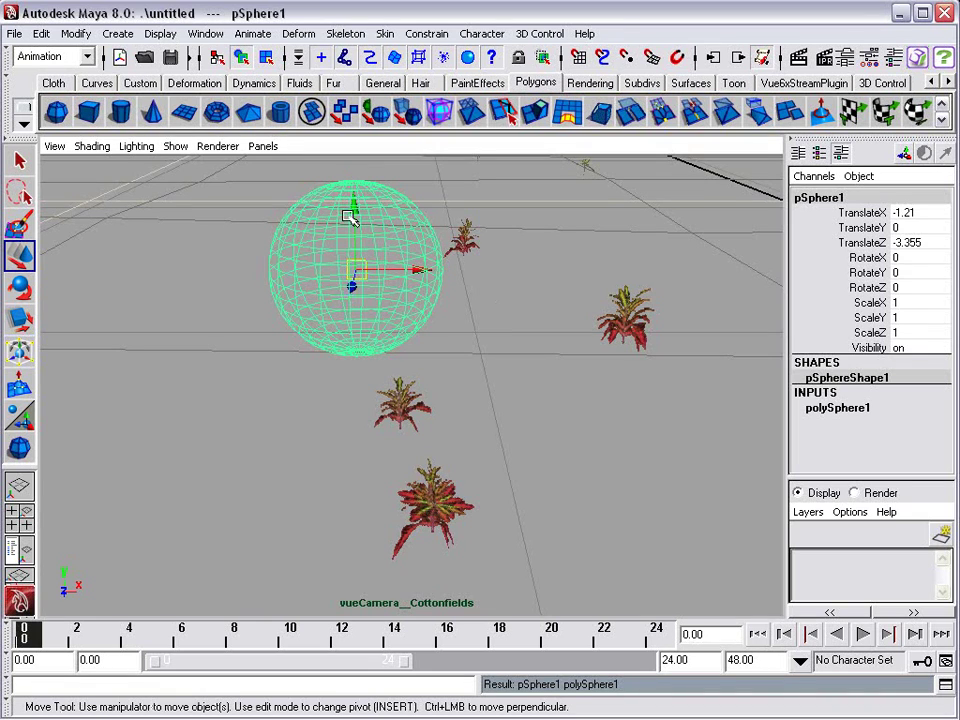
{"action": "left_click_drag", "start_coordinate": [497, 341], "coordinate": [295, 294], "text": "alt"}
{"action": "right_click_drag", "start_coordinate": [228, 268], "coordinate": [291, 266], "text": "alt"}
{"action": "left_click_drag", "start_coordinate": [291, 266], "coordinate": [339, 287], "text": "alt"}
{"action": "middle_click_drag", "start_coordinate": [339, 287], "coordinate": [424, 283], "text": "alt"}
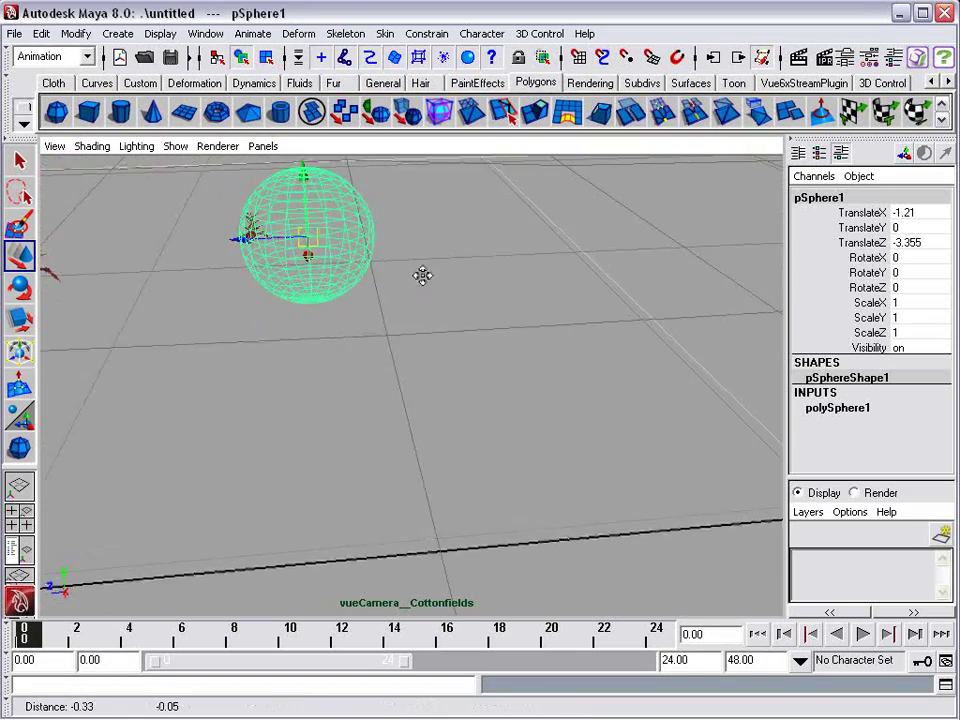
{"action": "left_click_drag", "start_coordinate": [424, 283], "coordinate": [405, 255], "text": "alt"}
{"action": "right_click_drag", "start_coordinate": [405, 255], "coordinate": [403, 288], "text": "alt"}
{"action": "left_click_drag", "start_coordinate": [403, 288], "coordinate": [408, 323], "text": "alt"}
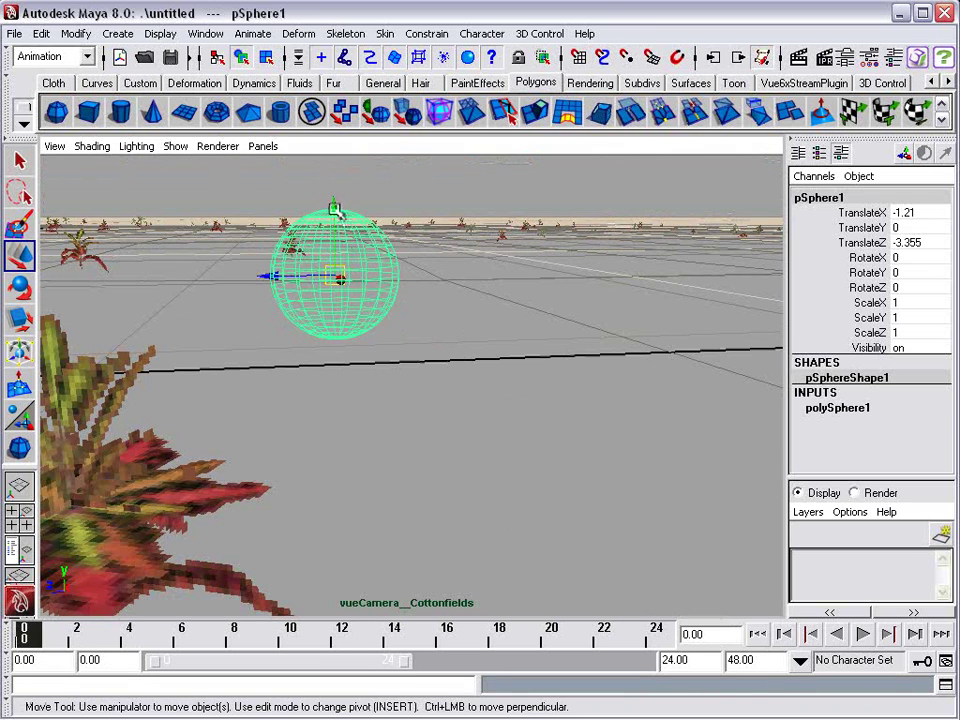
Raise the polygon sphere to Y 0.13 so it rests above the terrain, and view it among the plants
{"action": "left_click_drag", "start_coordinate": [335, 208], "coordinate": [339, 152]}
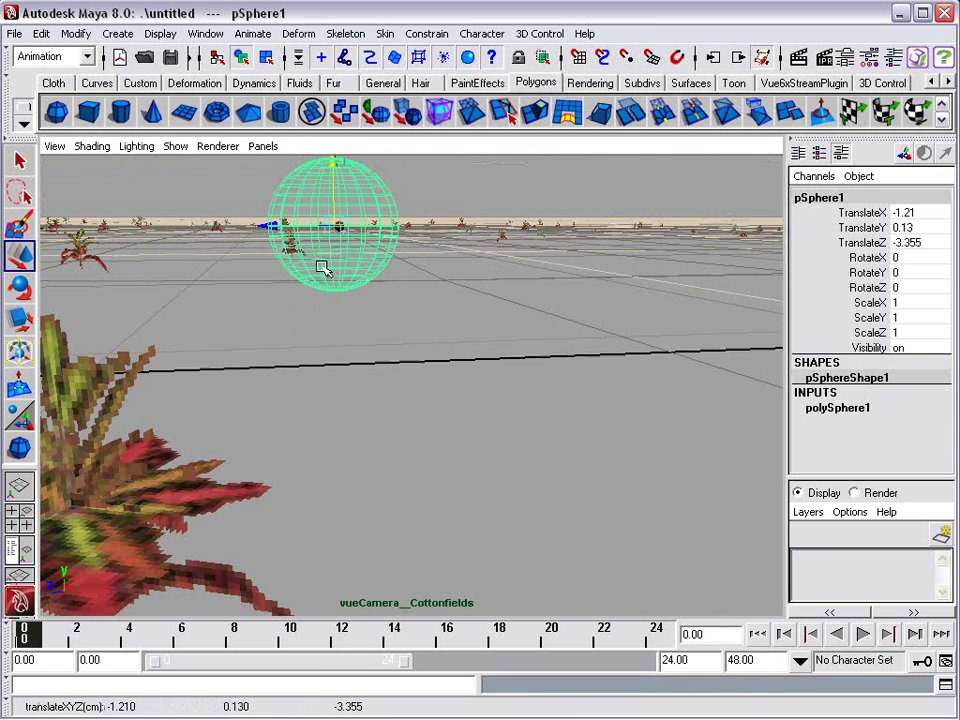
{"action": "left_click_drag", "start_coordinate": [240, 238], "coordinate": [317, 261], "text": "alt"}
{"action": "scroll", "coordinate": [568, 321], "scroll_direction": "up", "scroll_amount": 5}
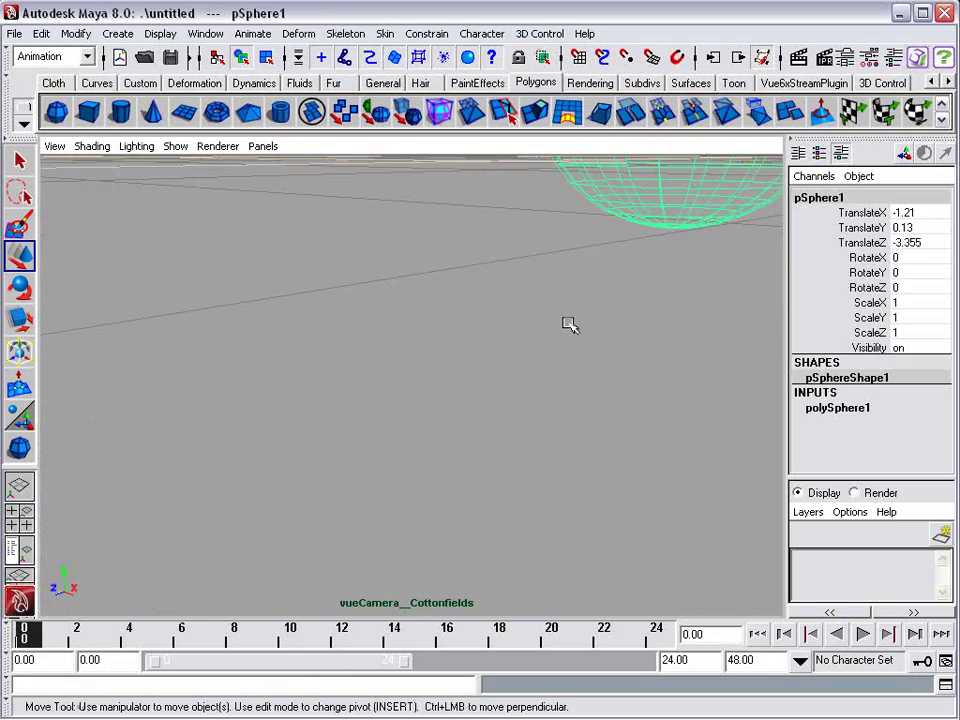
{"action": "right_click_drag", "start_coordinate": [607, 279], "coordinate": [478, 388], "text": "alt"}
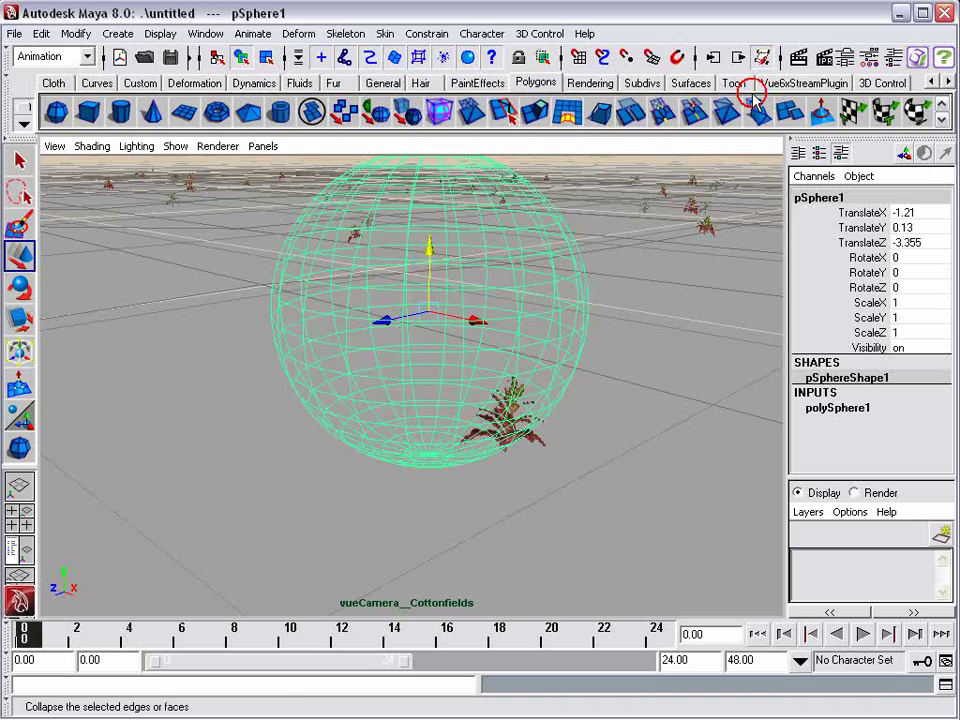
Switch to Vue and move only the main camera to just outside the terrain's front-left corner
{"action": "left_click", "coordinate": [745, 95]}
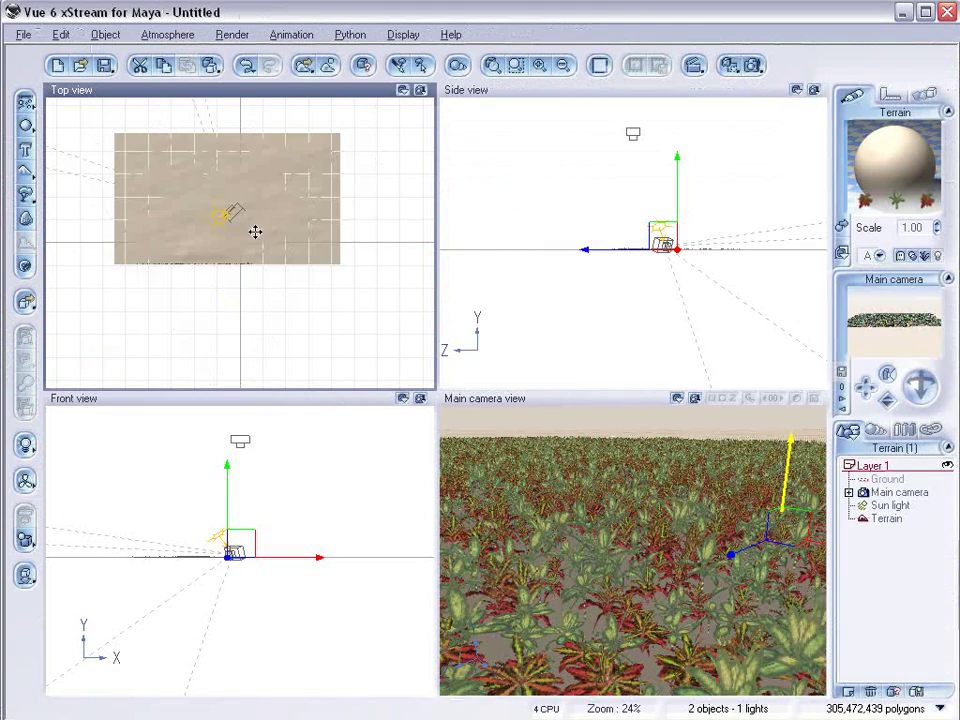
{"action": "left_click", "coordinate": [255, 231]}
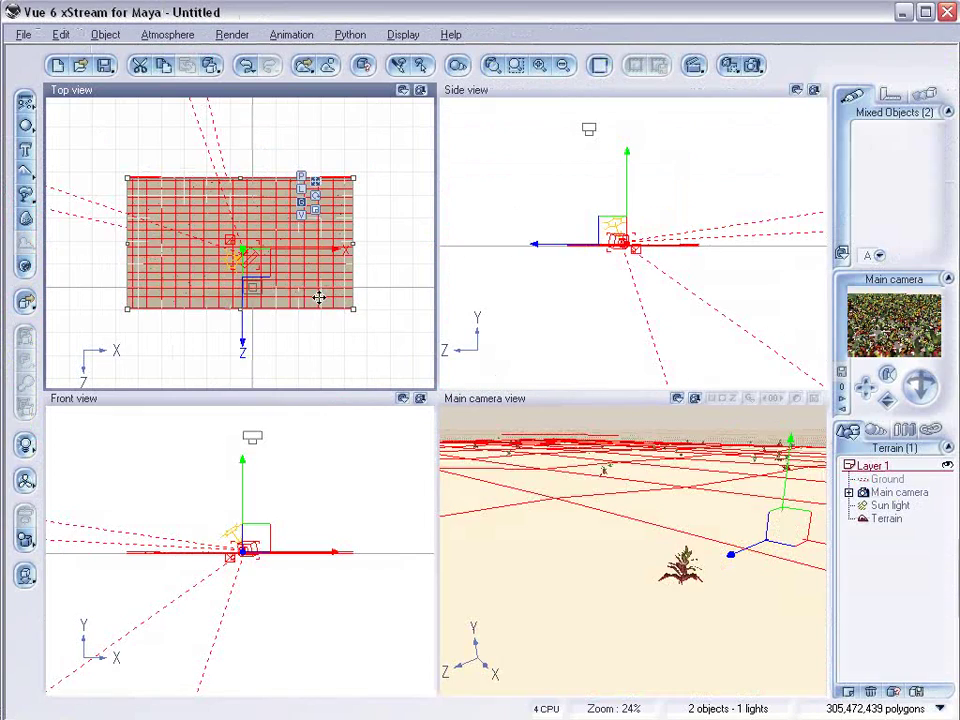
{"action": "mouse_move", "coordinate": [255, 265]}
{"action": "left_mouse_down"}
{"action": "mouse_move", "coordinate": [255, 296]}
{"action": "mouse_move", "coordinate": [221, 328]}
{"action": "mouse_move", "coordinate": [255, 290]}
{"action": "left_mouse_up"}
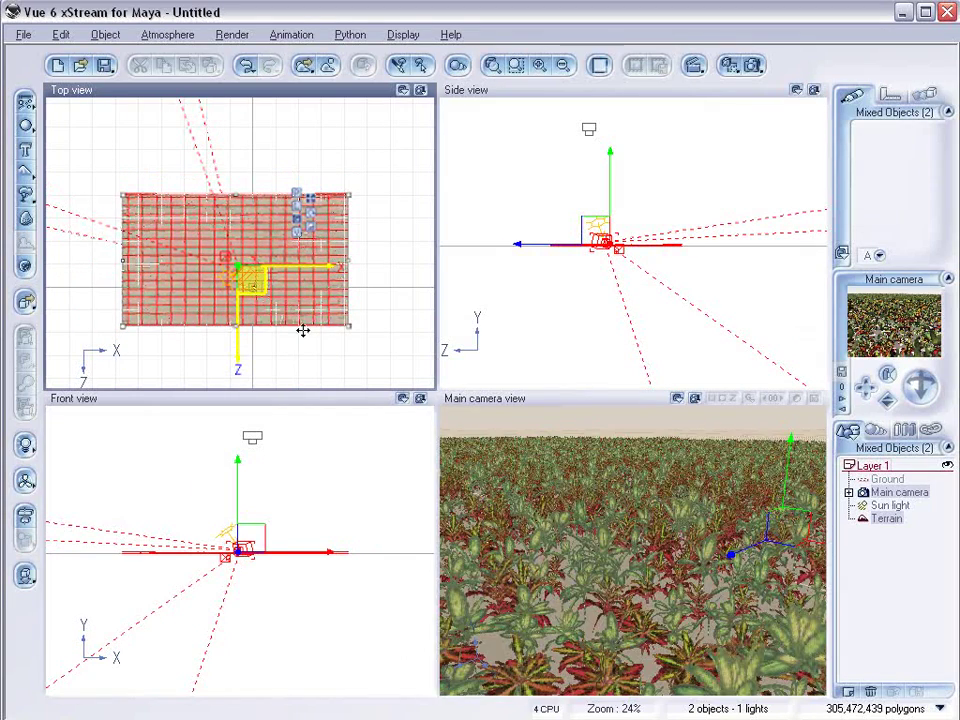
{"action": "left_click", "coordinate": [905, 494]}
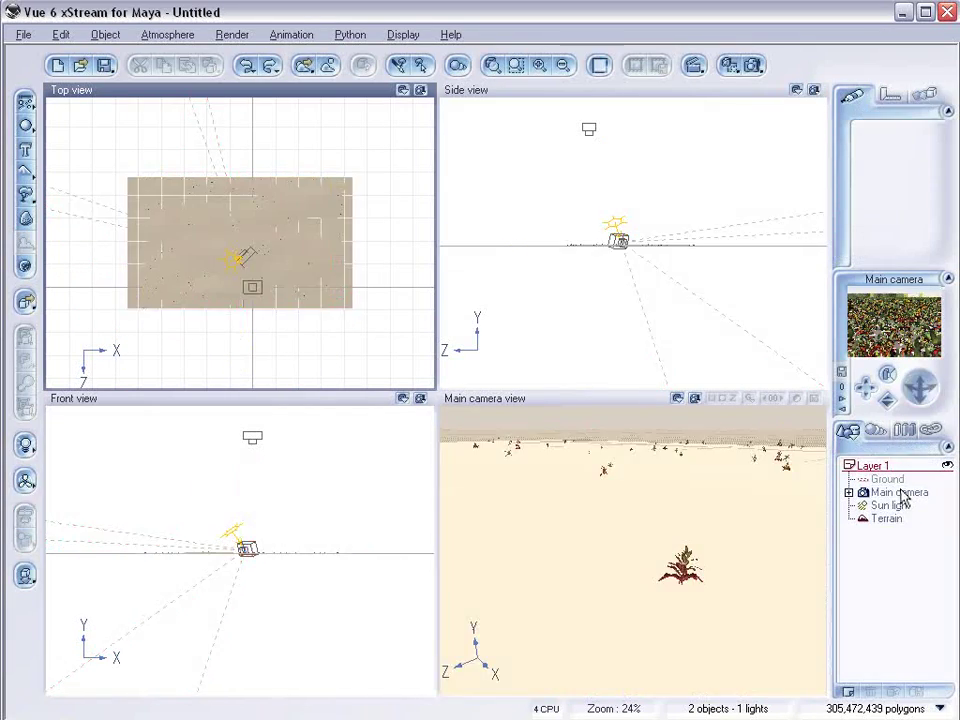
{"action": "left_click", "coordinate": [862, 493]}
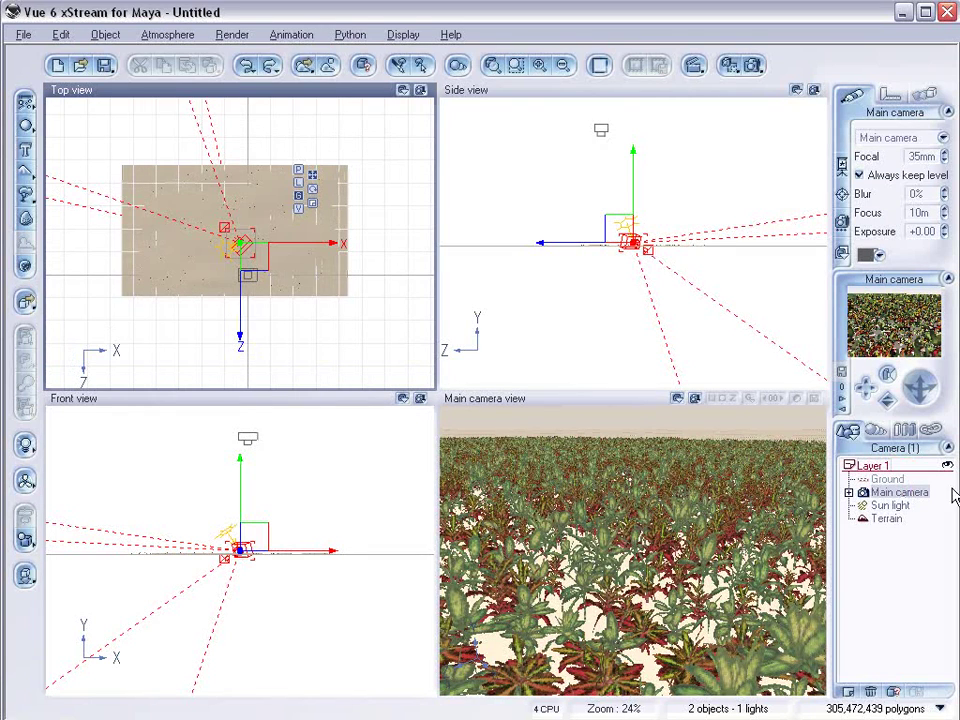
{"action": "left_click_drag", "start_coordinate": [248, 256], "coordinate": [152, 350]}
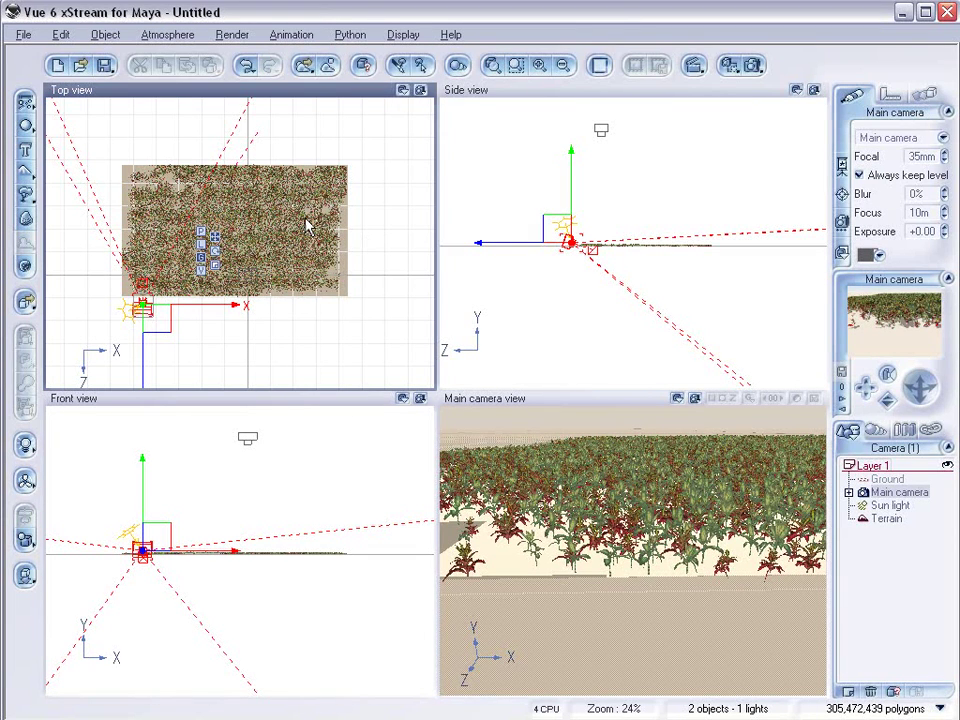
Add a directed ventilator at the terrain's left edge and raise it slightly above the plants
{"action": "left_click", "coordinate": [26, 482]}
{"action": "left_click_drag", "start_coordinate": [251, 251], "coordinate": [145, 250]}
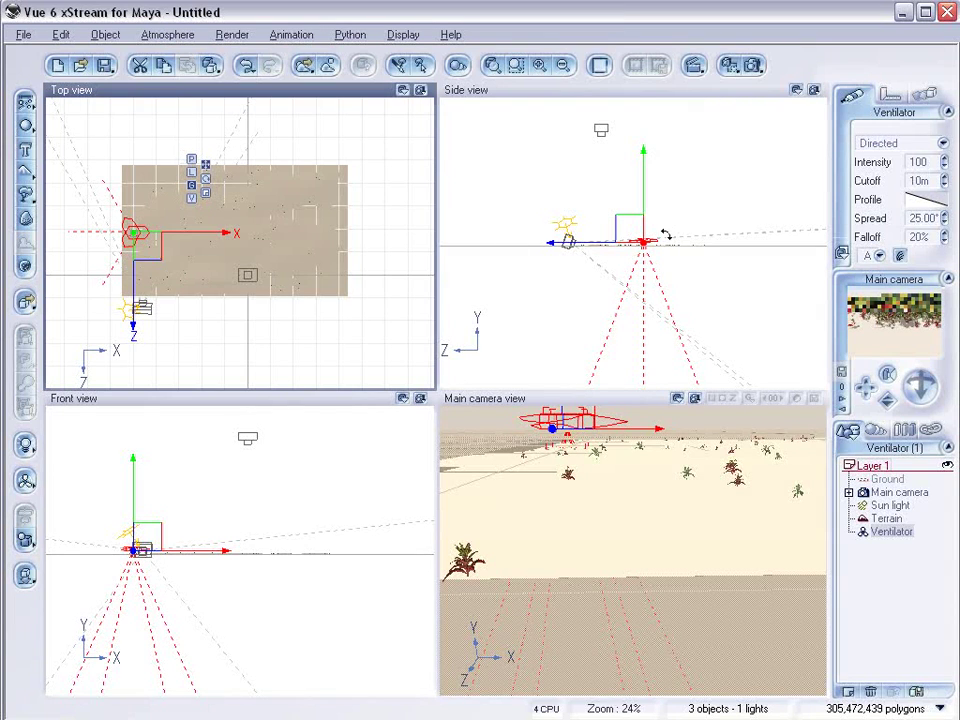
{"action": "scroll", "coordinate": [646, 290], "scroll_direction": "up", "scroll_amount": 5}
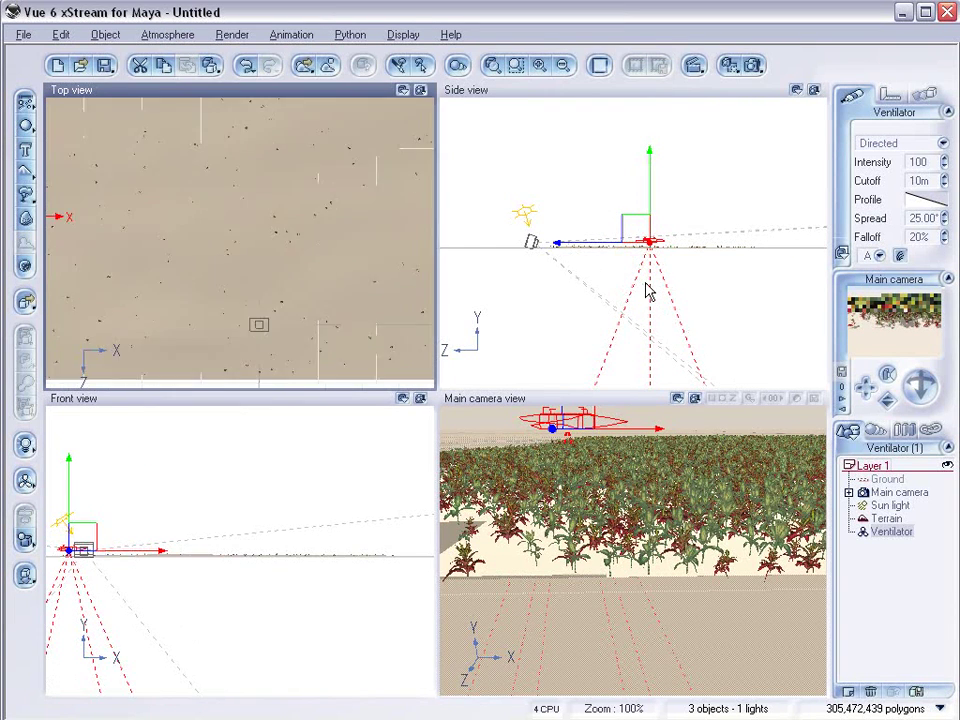
{"action": "scroll", "coordinate": [644, 281], "scroll_direction": "up", "scroll_amount": 3}
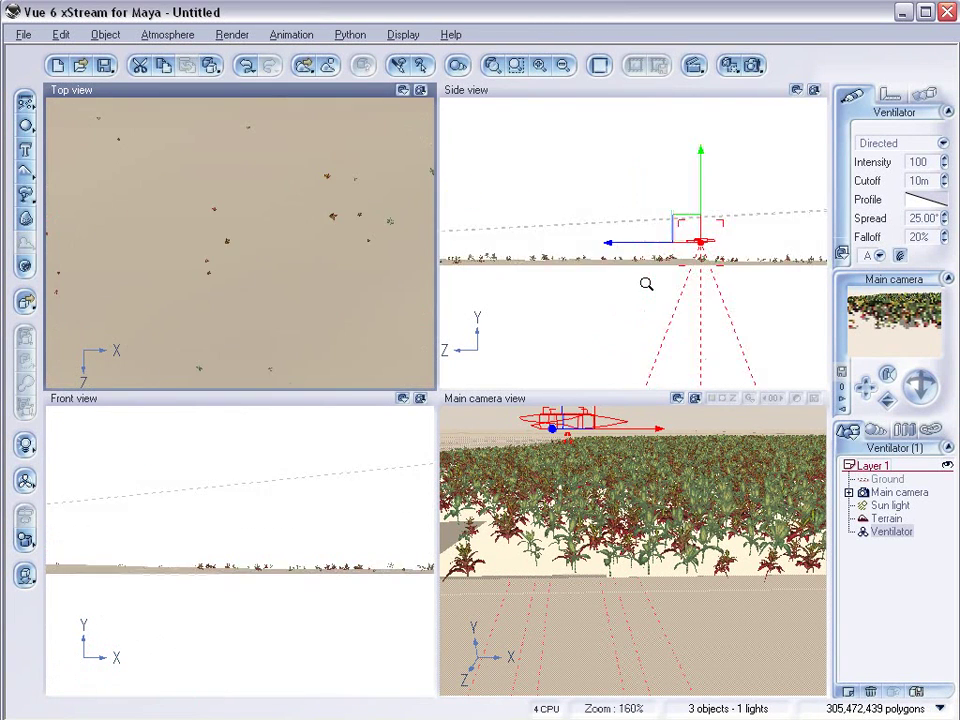
{"action": "right_click_drag", "start_coordinate": [662, 303], "coordinate": [632, 325]}
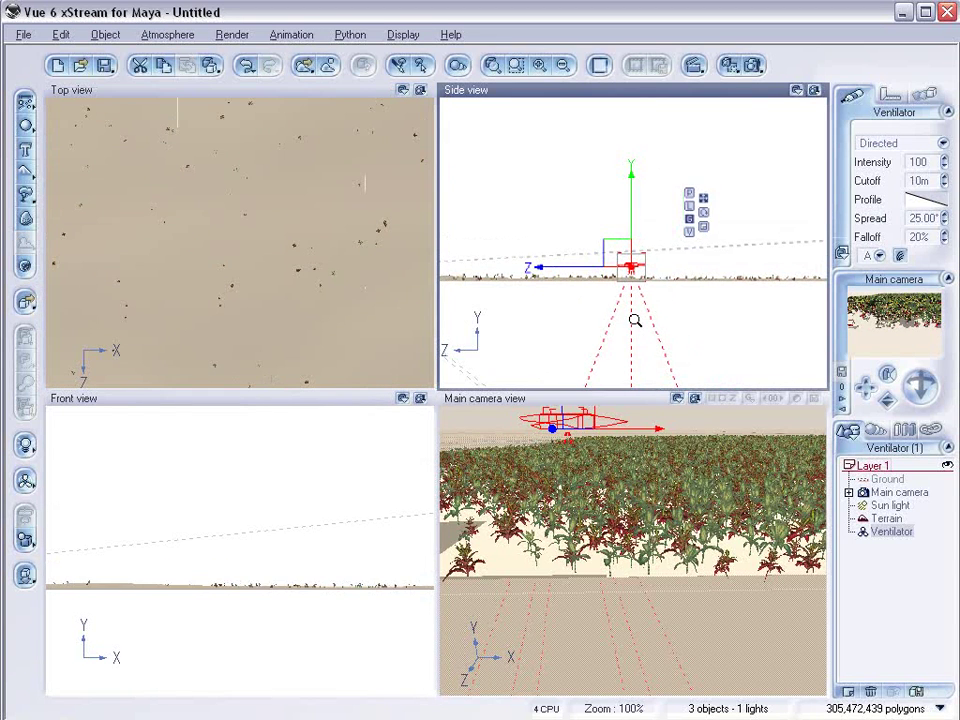
{"action": "scroll", "coordinate": [634, 320], "scroll_direction": "up", "scroll_amount": 5}
{"action": "scroll", "coordinate": [634, 320], "scroll_direction": "down", "scroll_amount": 3}
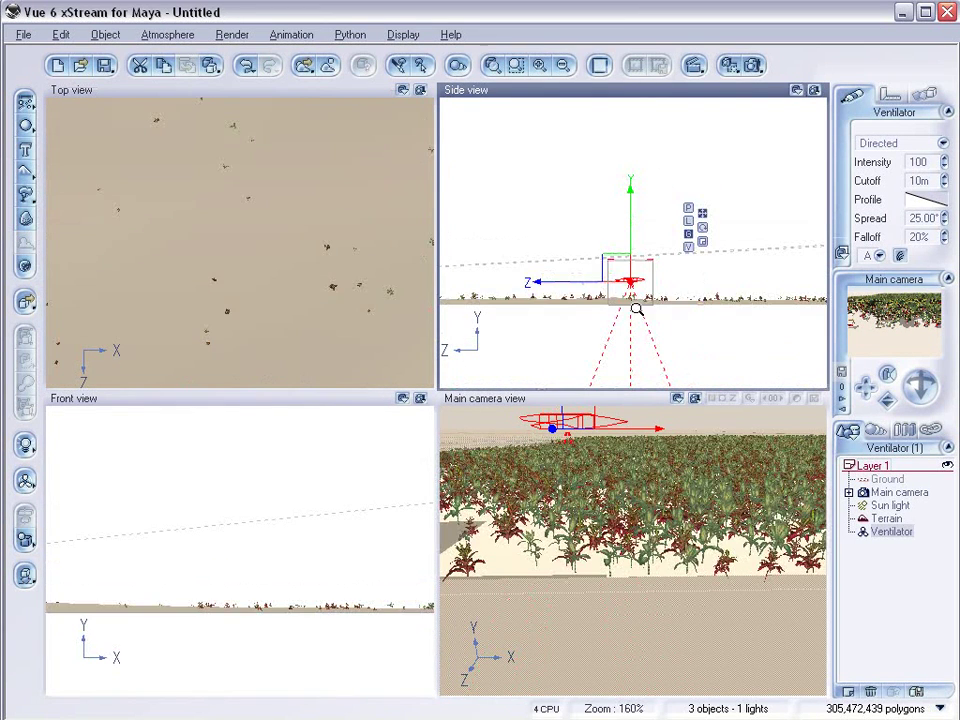
{"action": "mouse_move", "coordinate": [619, 256]}
{"action": "left_mouse_down"}
{"action": "mouse_move", "coordinate": [621, 231]}
{"action": "mouse_move", "coordinate": [619, 248]}
{"action": "left_mouse_up"}
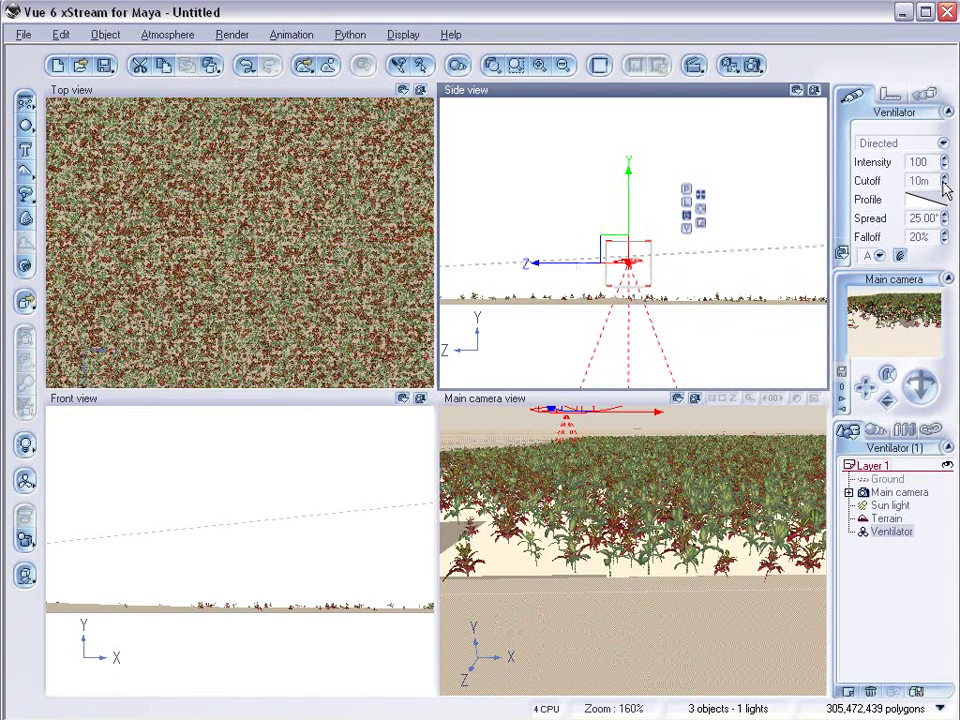
Set the ventilator's intensity to 140 and rotate it in the front view so its airflow slants diagonally
{"action": "left_click_drag", "start_coordinate": [944, 162], "coordinate": [944, 150]}
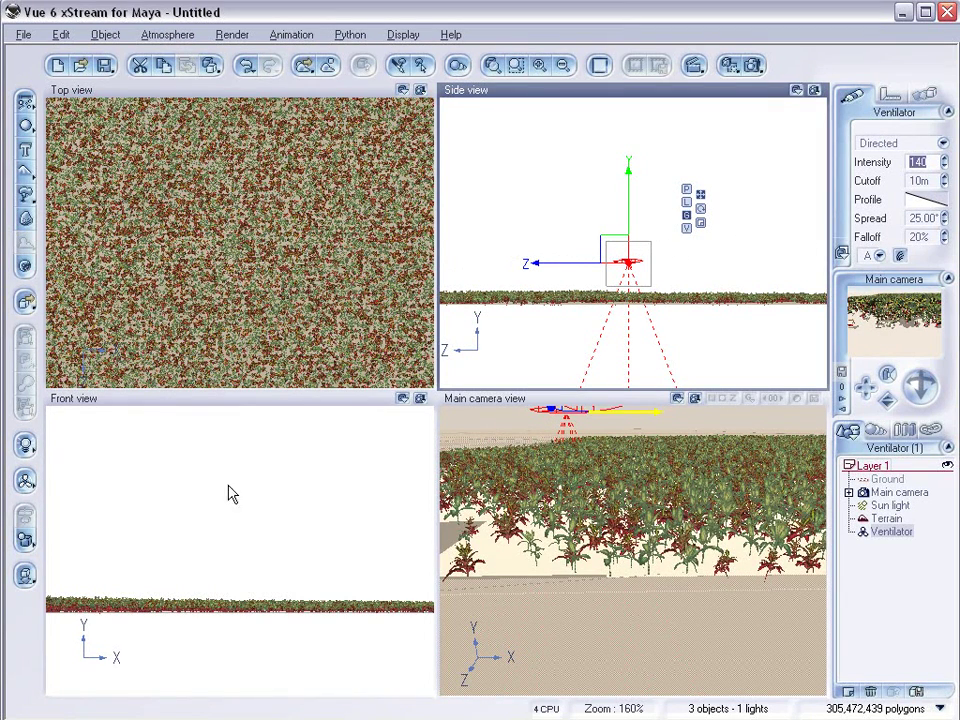
{"action": "mouse_move", "coordinate": [231, 561]}
{"action": "left_mouse_down"}
{"action": "mouse_move", "coordinate": [356, 570]}
{"action": "mouse_move", "coordinate": [150, 535]}
{"action": "left_mouse_up"}
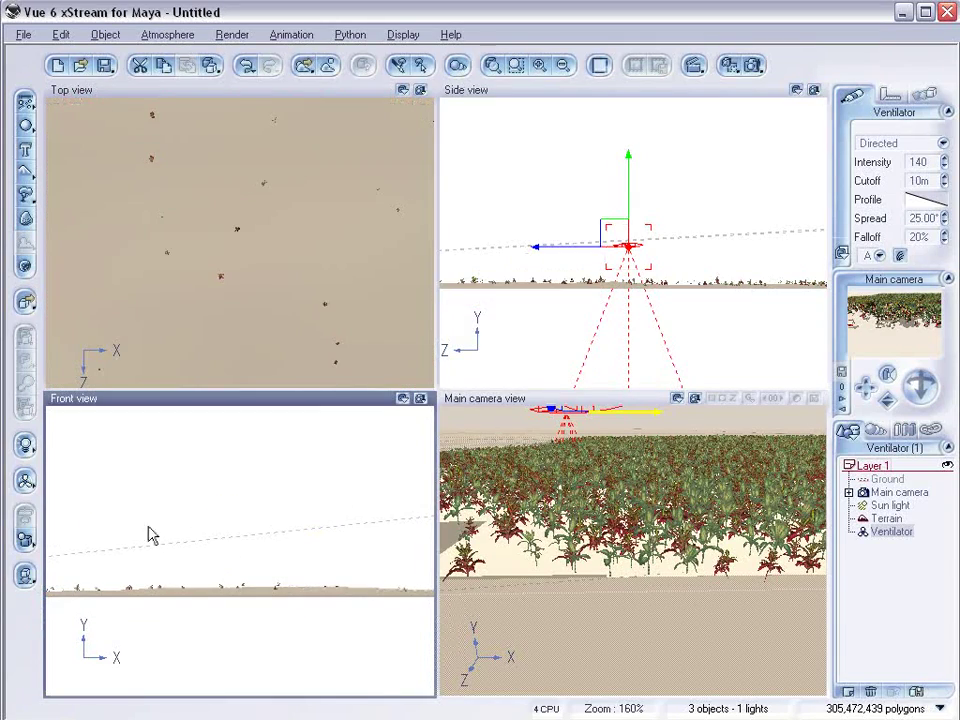
{"action": "right_click", "coordinate": [433, 538]}
{"action": "left_click", "coordinate": [255, 540]}
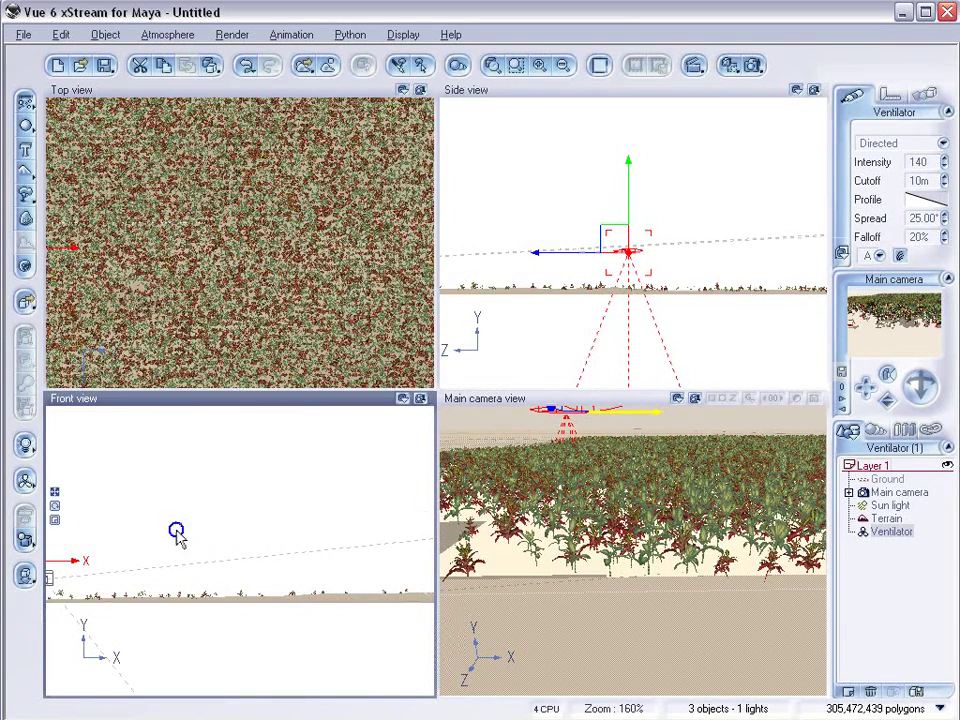
{"action": "right_click_drag", "start_coordinate": [193, 531], "coordinate": [411, 527]}
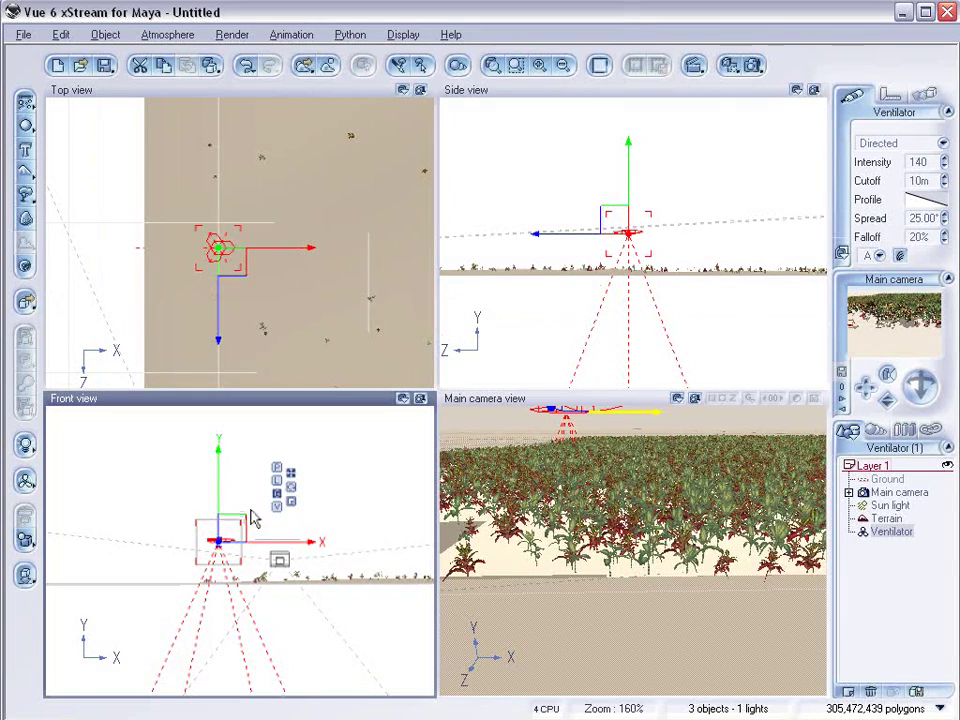
{"action": "mouse_move", "coordinate": [252, 515]}
{"action": "left_mouse_down"}
{"action": "mouse_move", "coordinate": [240, 510]}
{"action": "mouse_move", "coordinate": [251, 510]}
{"action": "mouse_move", "coordinate": [255, 536]}
{"action": "left_mouse_up"}
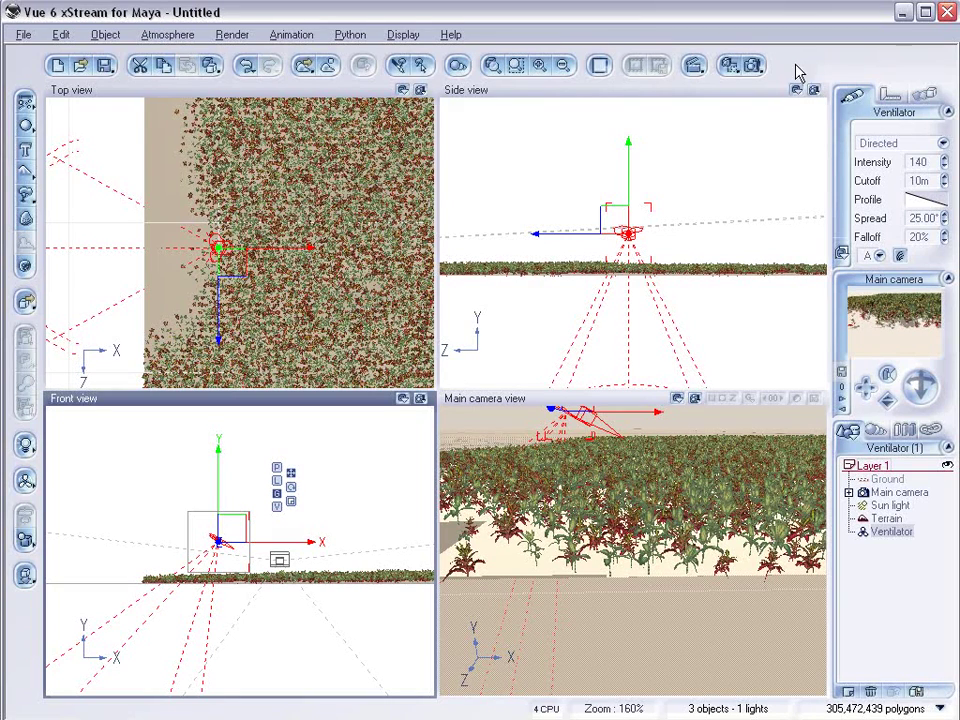
Show the animation timeline and add keyframes to all properties of the ventilator at 0 and 5 seconds
{"action": "left_click", "coordinate": [729, 65]}
{"action": "key", "text": "Escape"}
{"action": "left_click", "coordinate": [210, 662]}
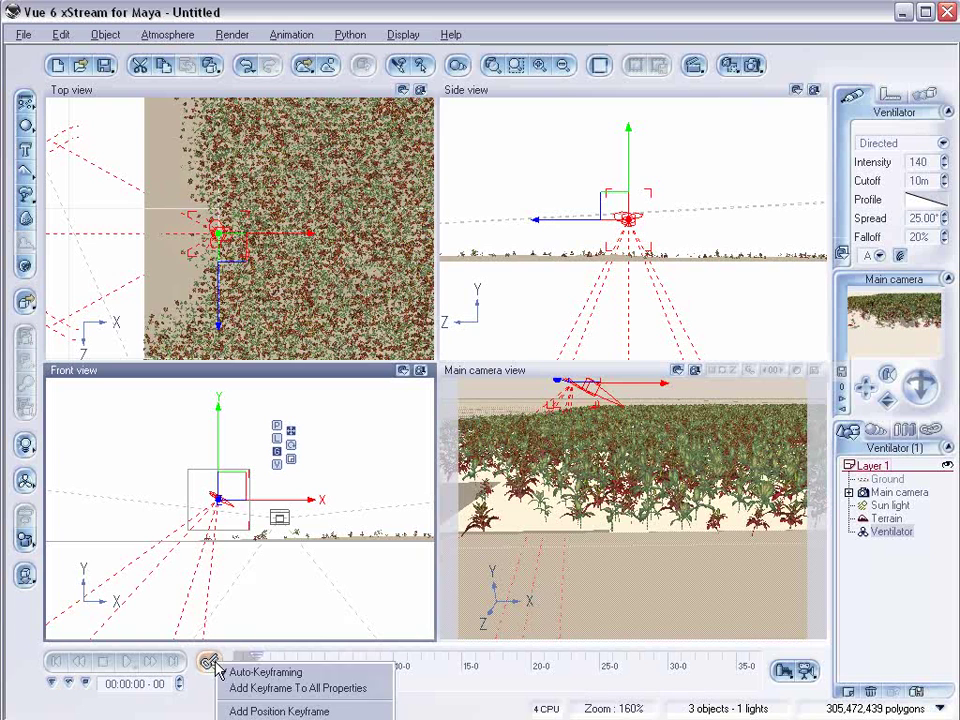
{"action": "left_click", "coordinate": [280, 688]}
{"action": "left_click_drag", "start_coordinate": [254, 657], "coordinate": [323, 657]}
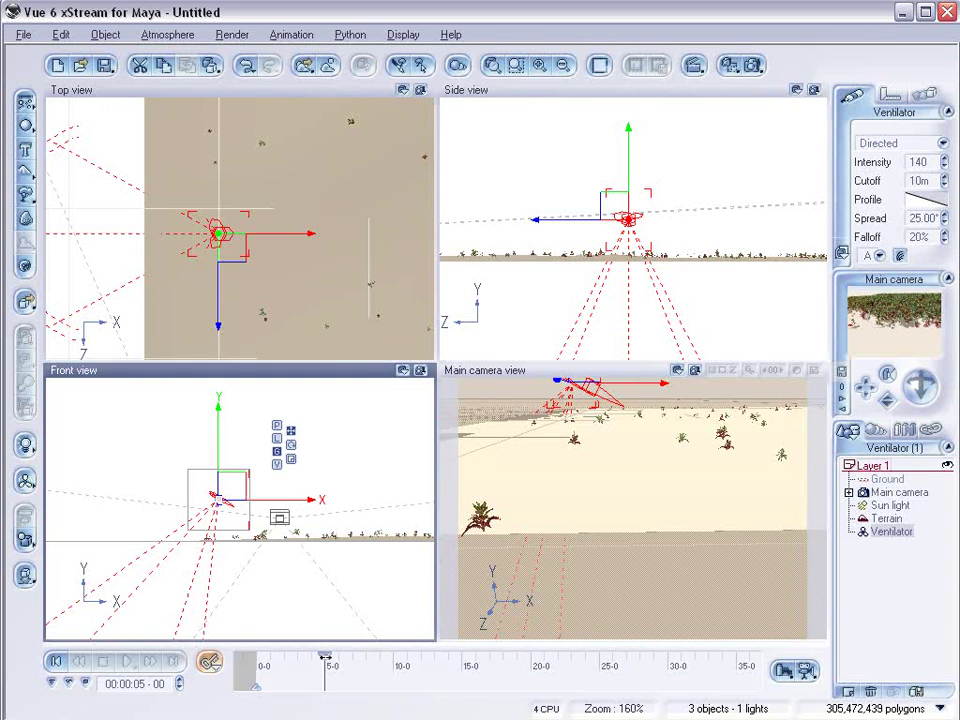
{"action": "left_click", "coordinate": [209, 662]}
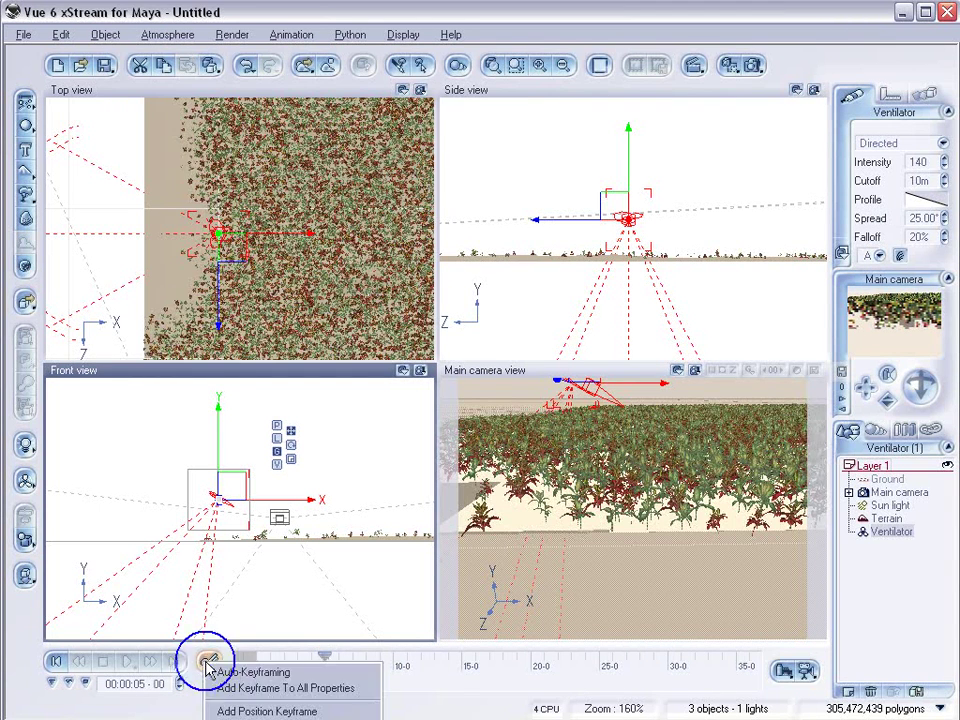
{"action": "left_click", "coordinate": [258, 688]}
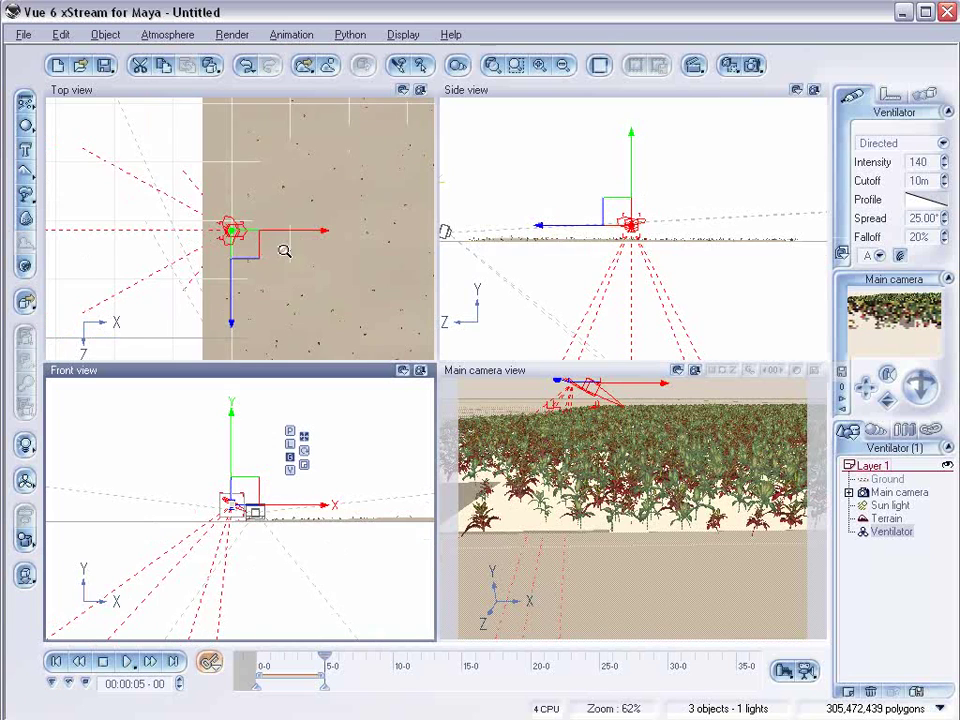
Move the ventilator along X to the terrain's opposite edge at the 5-second keyframe
{"action": "scroll", "coordinate": [264, 253], "scroll_direction": "down", "scroll_amount": 3}
{"action": "scroll", "coordinate": [264, 253], "scroll_direction": "down", "scroll_amount": 3}
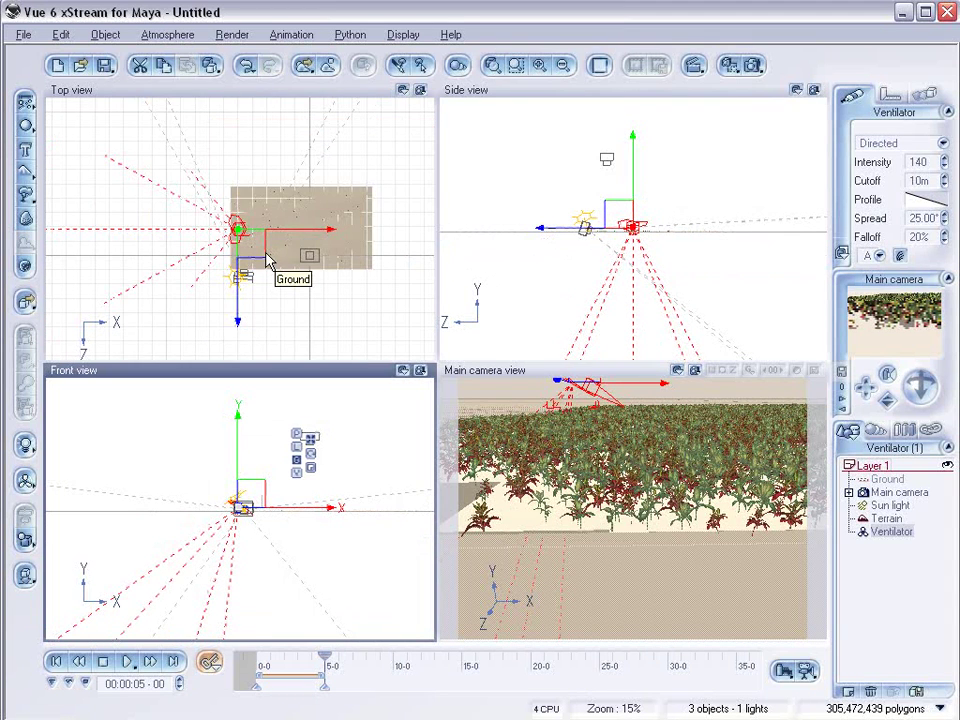
{"action": "left_click_drag", "start_coordinate": [246, 234], "coordinate": [380, 238]}
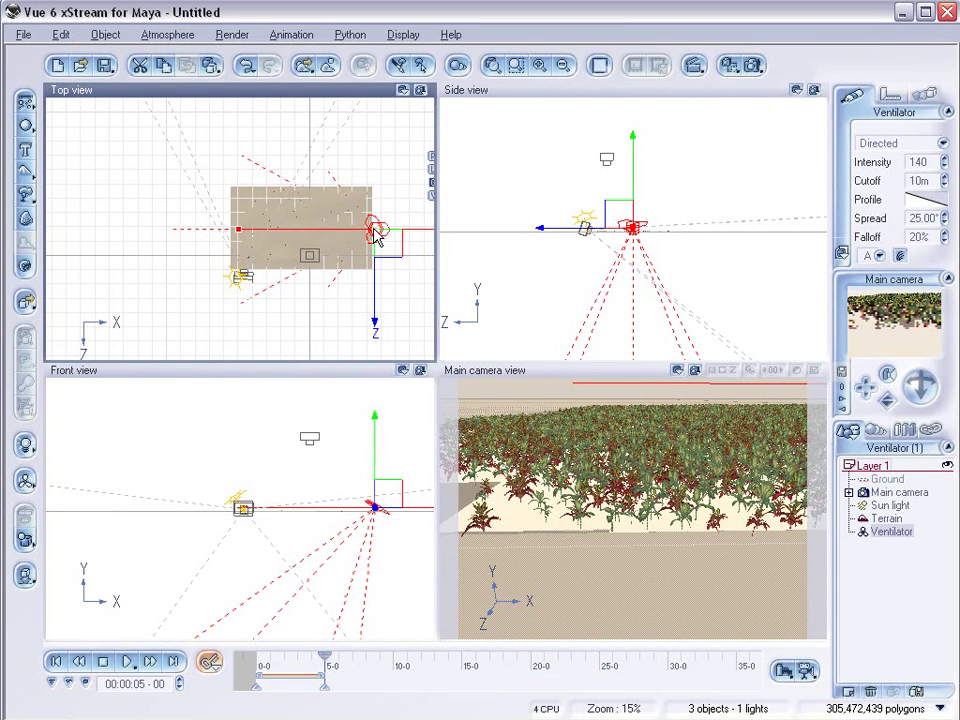
Switch to Maya and scrub through the frames to examine the ventilator's motion across the terrain, returning to frame 0
{"action": "left_click", "coordinate": [900, 14]}
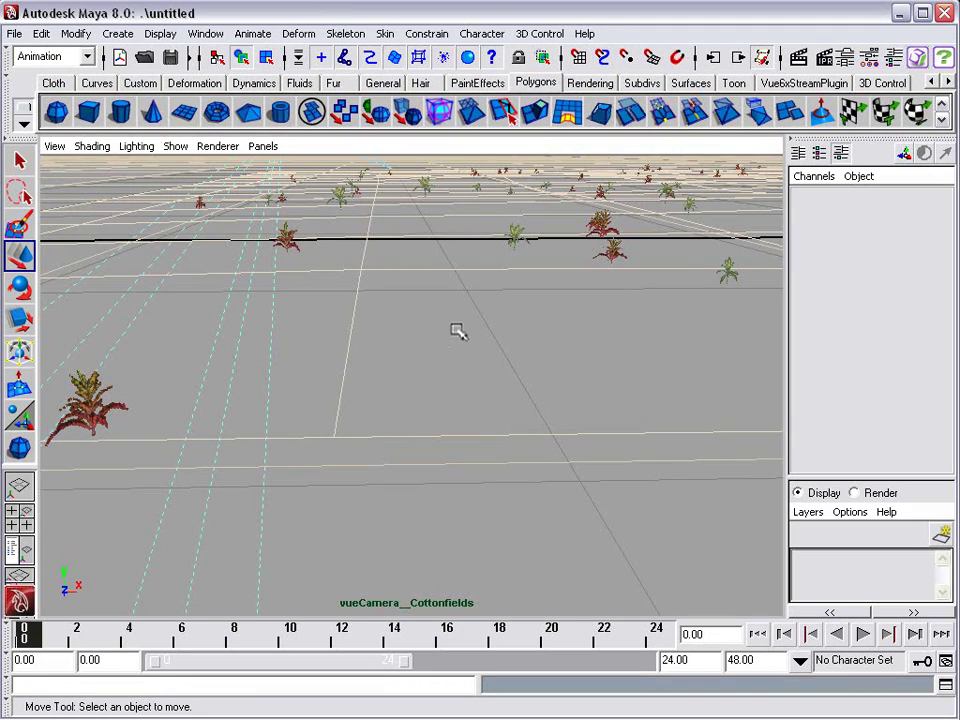
{"action": "scroll", "coordinate": [456, 330], "scroll_direction": "down", "scroll_amount": 5}
{"action": "scroll", "coordinate": [456, 330], "scroll_direction": "down", "scroll_amount": 4}
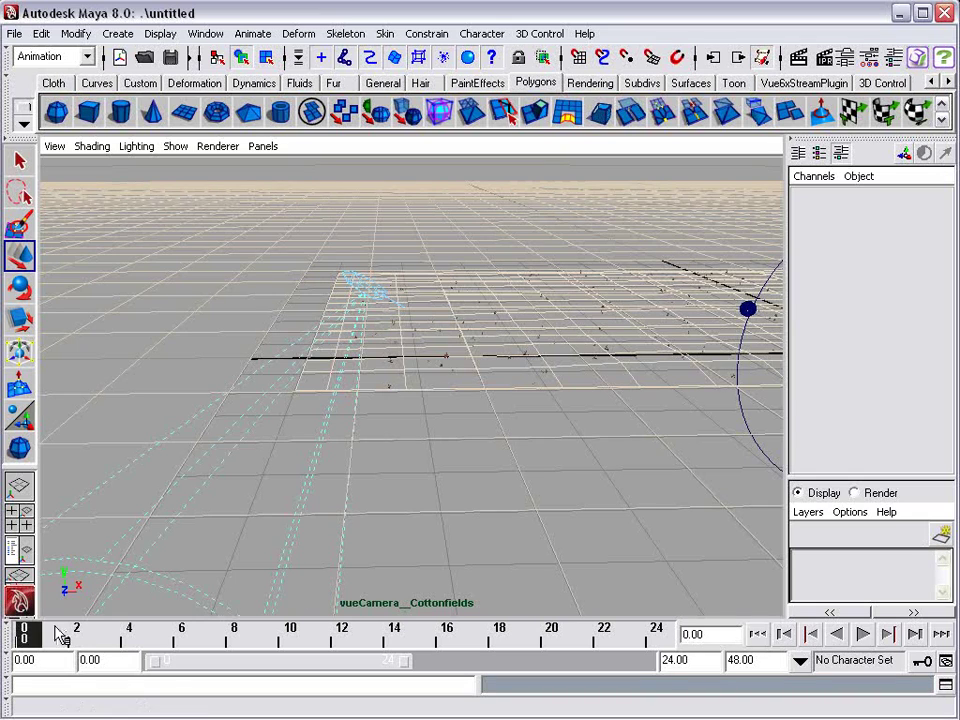
{"action": "left_click_drag", "start_coordinate": [81, 632], "coordinate": [556, 645]}
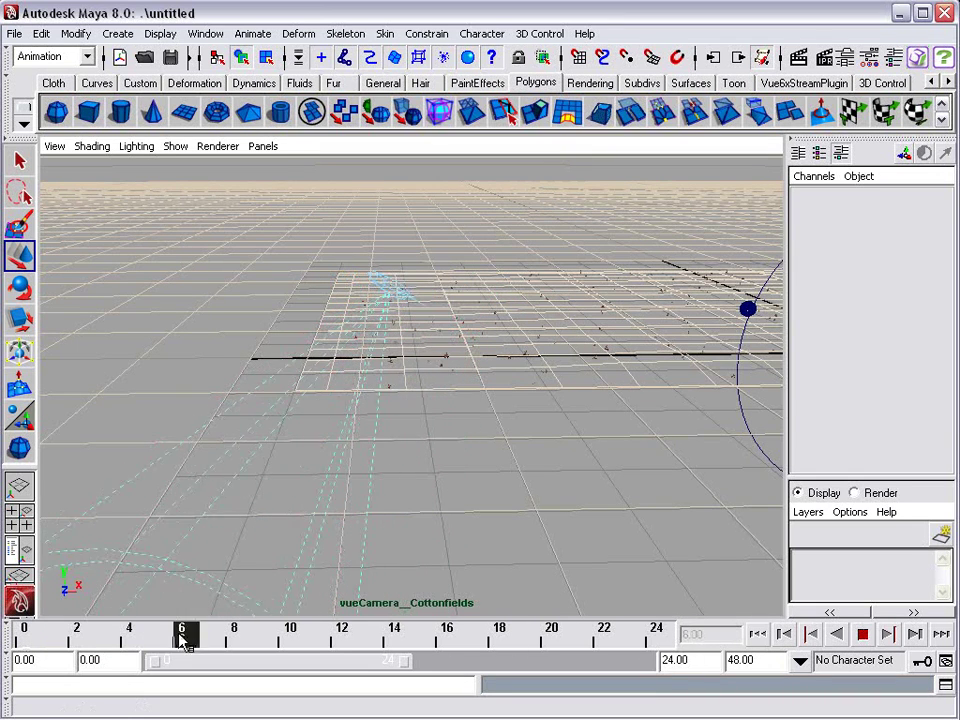
{"action": "key", "text": "Escape"}
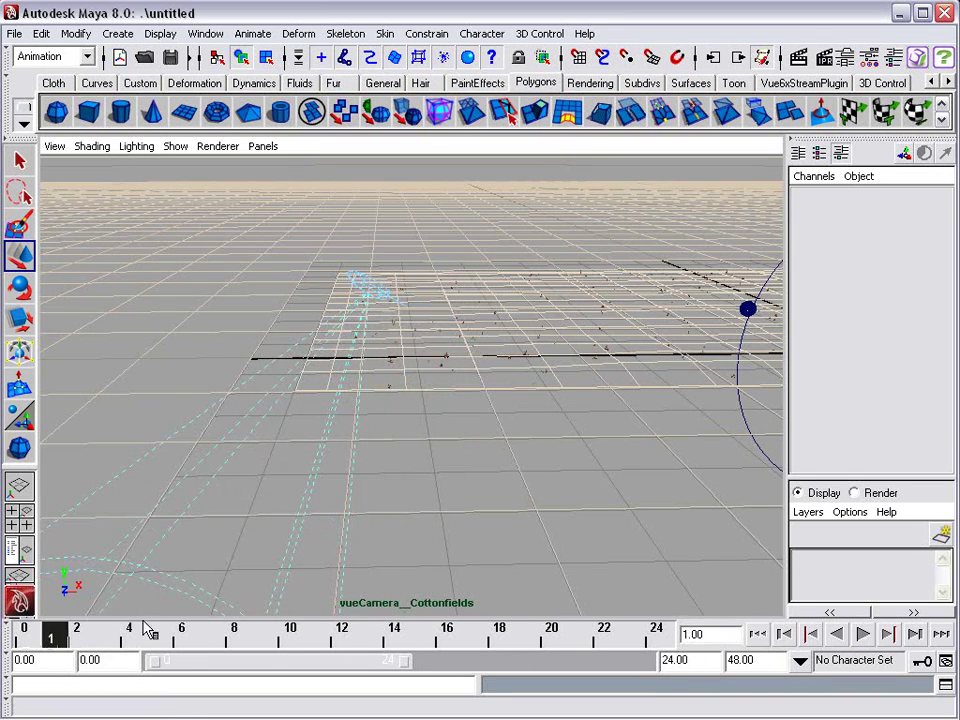
{"action": "left_click_drag", "start_coordinate": [75, 649], "coordinate": [24, 636]}
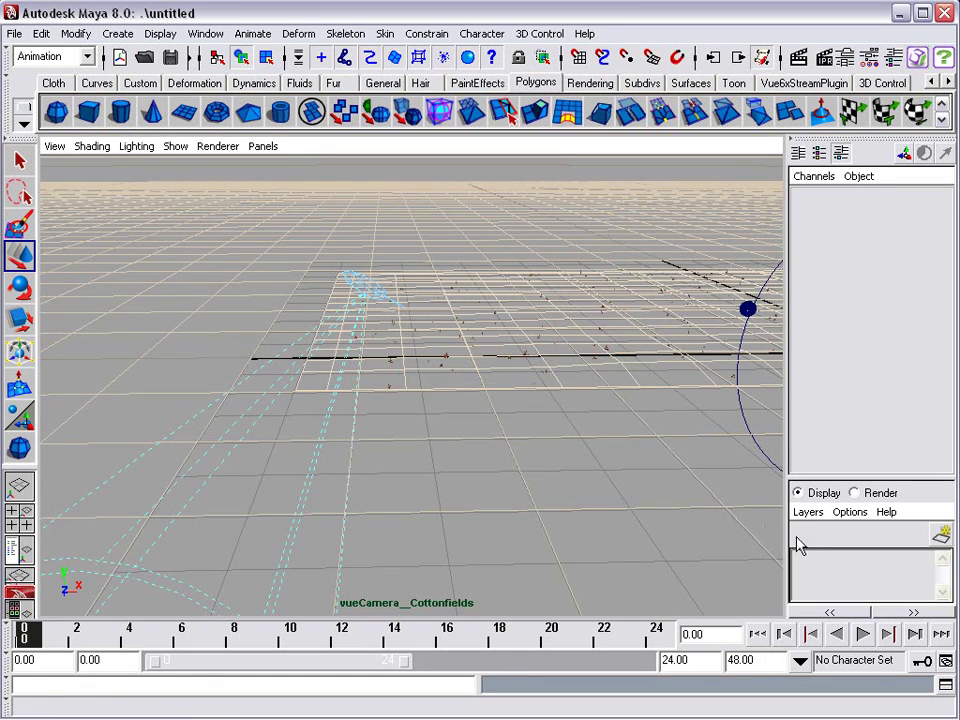
Set the animation end to frame 96 and extend the playback range to all 96 frames
{"action": "left_click", "coordinate": [771, 660]}
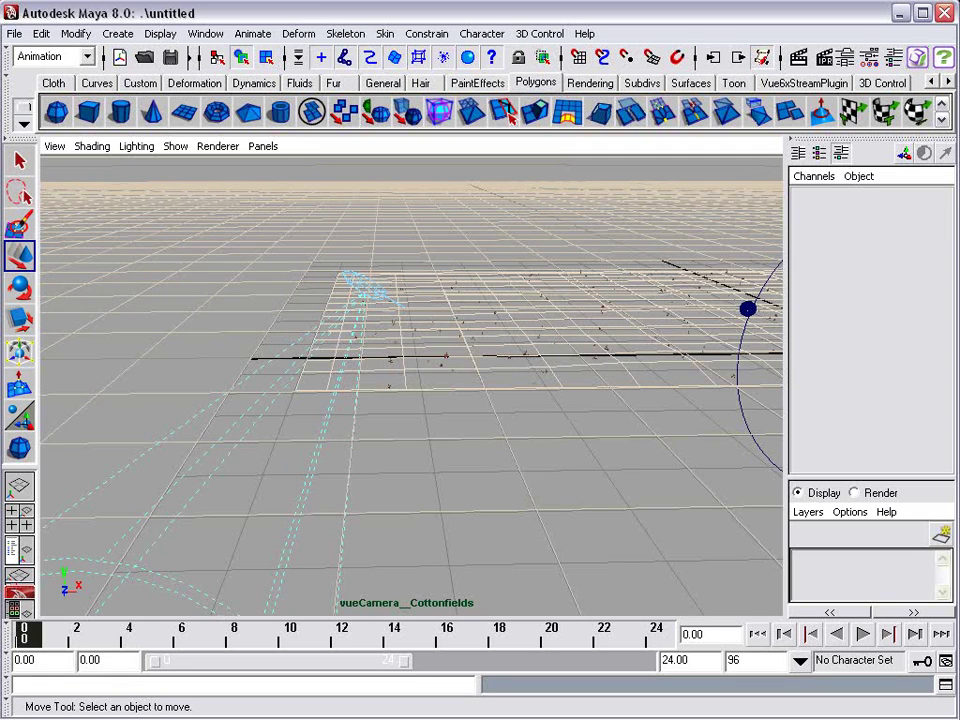
{"action": "key", "text": "Return"}
{"action": "left_click_drag", "start_coordinate": [288, 664], "coordinate": [648, 665]}
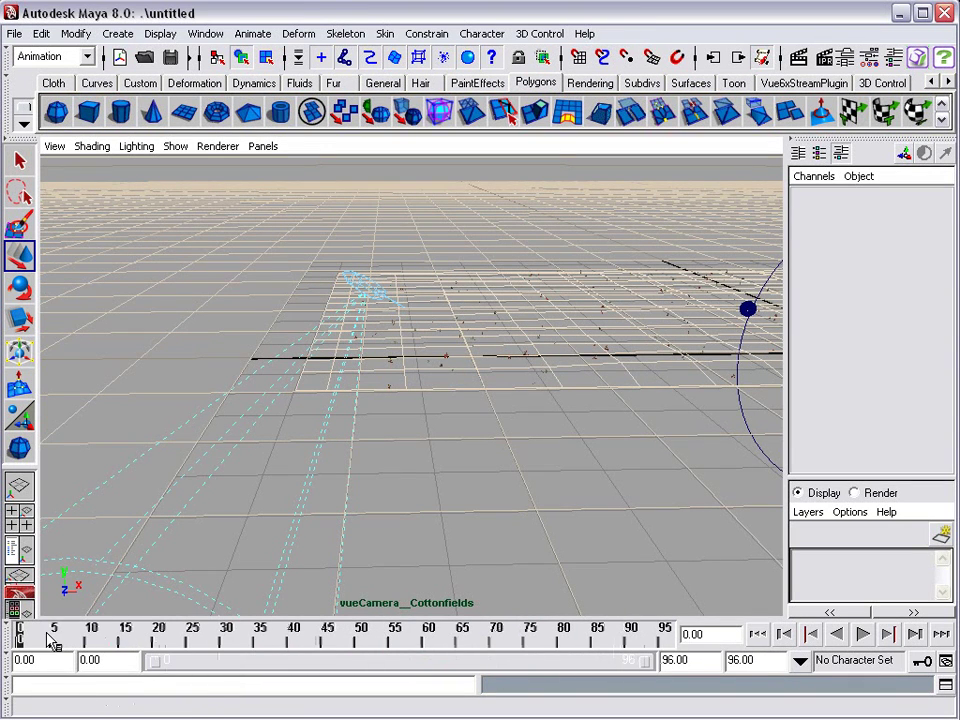
{"action": "mouse_move", "coordinate": [26, 640]}
{"action": "left_mouse_down"}
{"action": "mouse_move", "coordinate": [660, 639]}
{"action": "mouse_move", "coordinate": [17, 638]}
{"action": "left_mouse_up"}
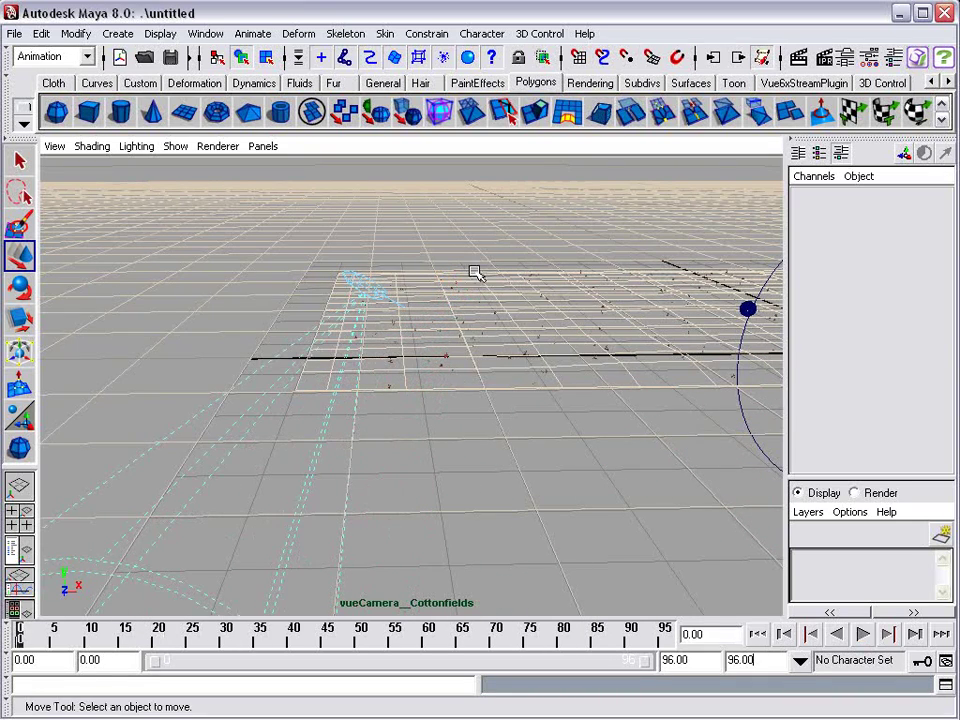
Move the sphere along X to -10.752, beside the ventilator at the terrain's edge, and key it at frame 0
{"action": "left_click", "coordinate": [748, 310]}
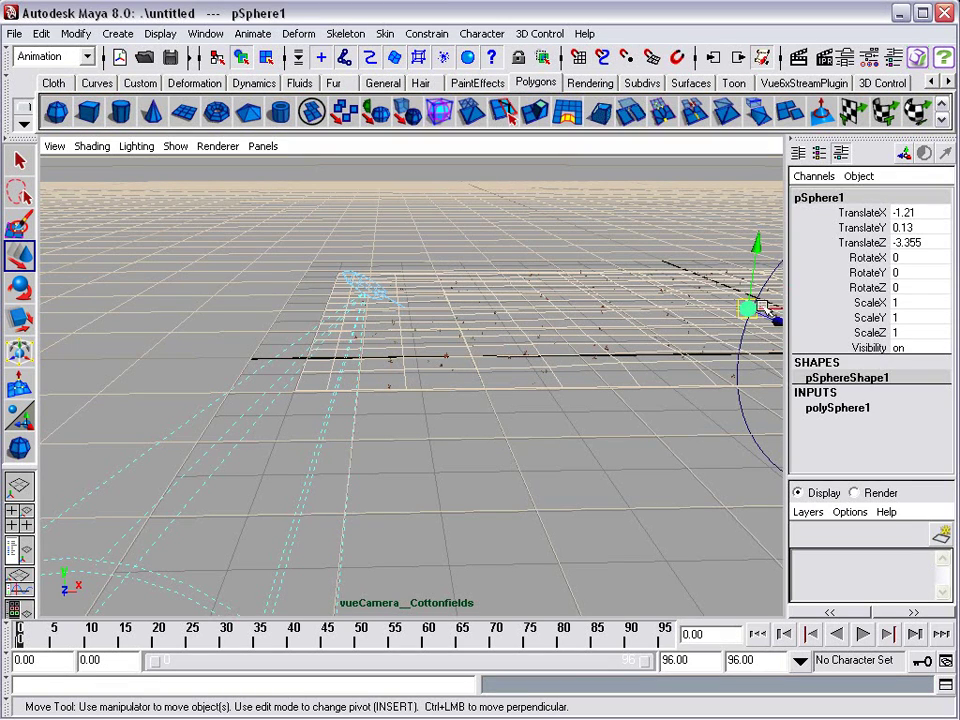
{"action": "right_click_drag", "start_coordinate": [703, 387], "coordinate": [611, 388], "text": "alt"}
{"action": "left_click_drag", "start_coordinate": [611, 388], "coordinate": [718, 369], "text": "alt"}
{"action": "middle_click_drag", "start_coordinate": [729, 371], "coordinate": [609, 386], "text": "alt"}
{"action": "left_click_drag", "start_coordinate": [683, 339], "coordinate": [335, 349]}
{"action": "key", "text": "space"}
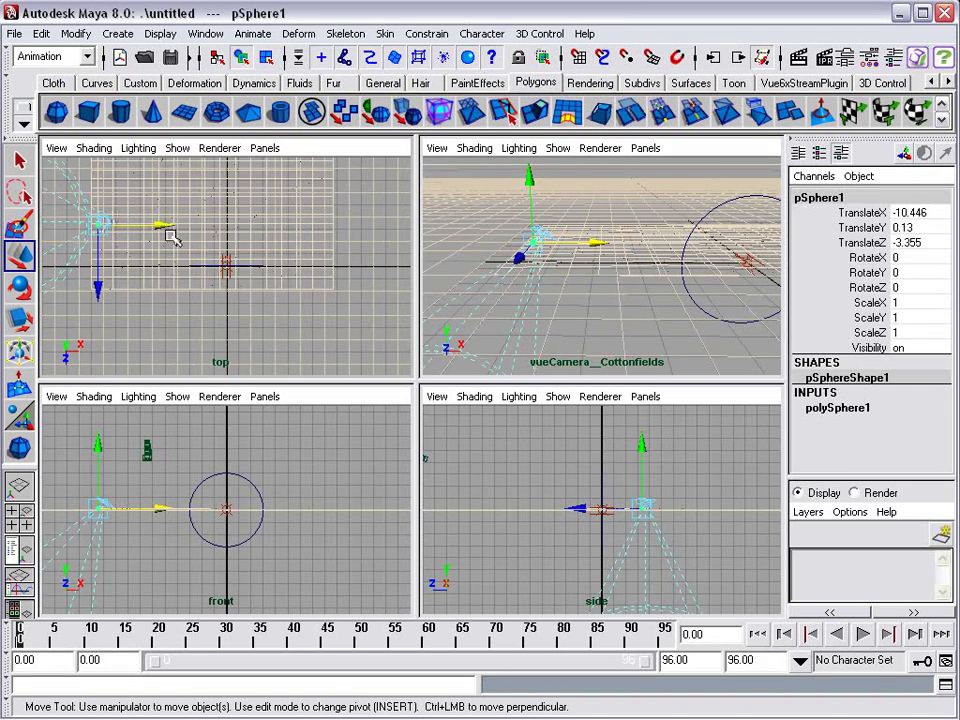
{"action": "left_click", "coordinate": [100, 227]}
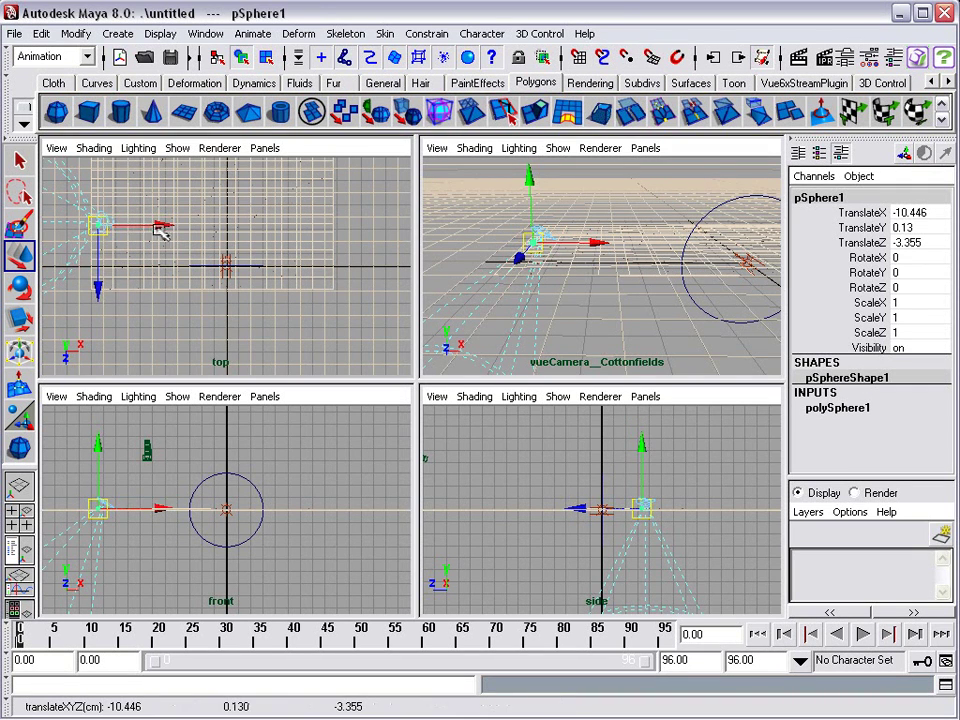
{"action": "left_click_drag", "start_coordinate": [165, 230], "coordinate": [160, 229]}
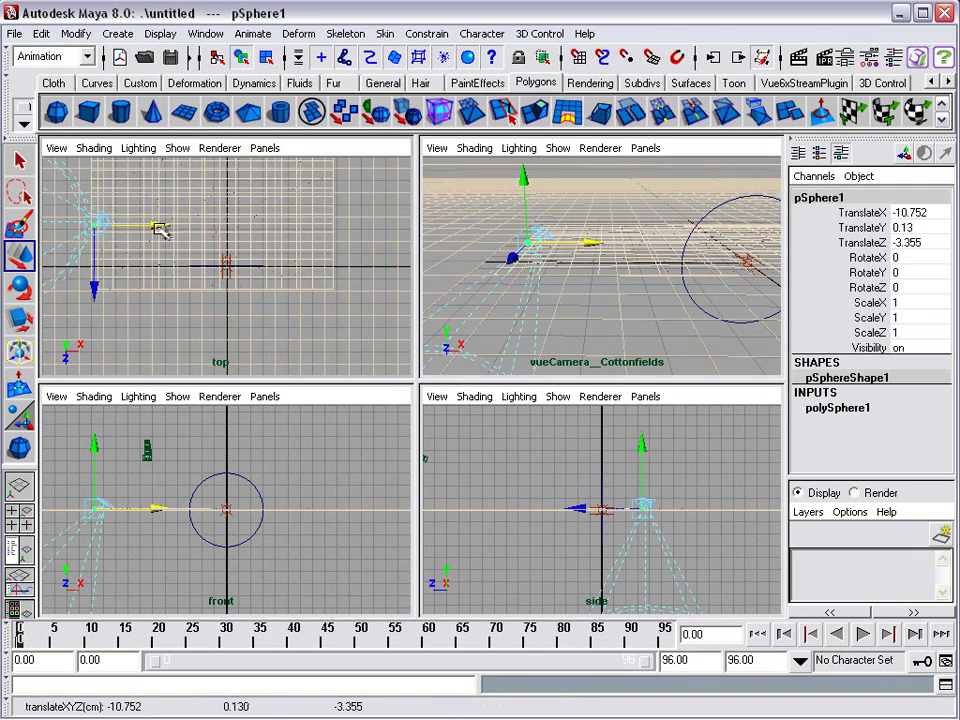
{"action": "key", "text": "s"}
At frame 96, move the sphere along X to 4.821, key it and play back the animation
{"action": "left_click_drag", "start_coordinate": [22, 640], "coordinate": [729, 640]}
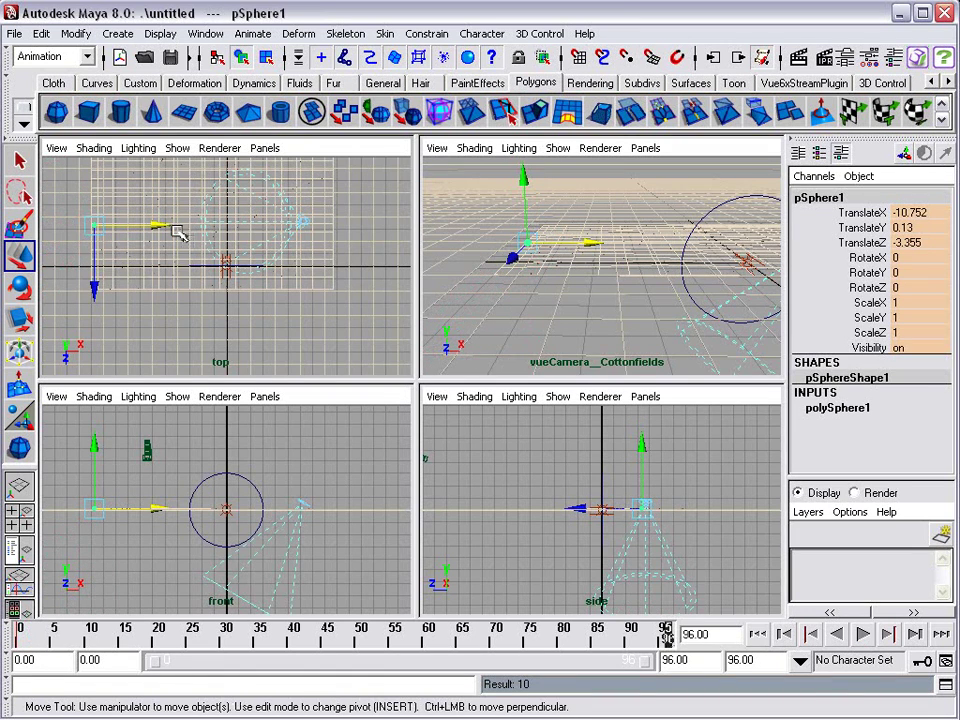
{"action": "left_click_drag", "start_coordinate": [160, 229], "coordinate": [352, 236]}
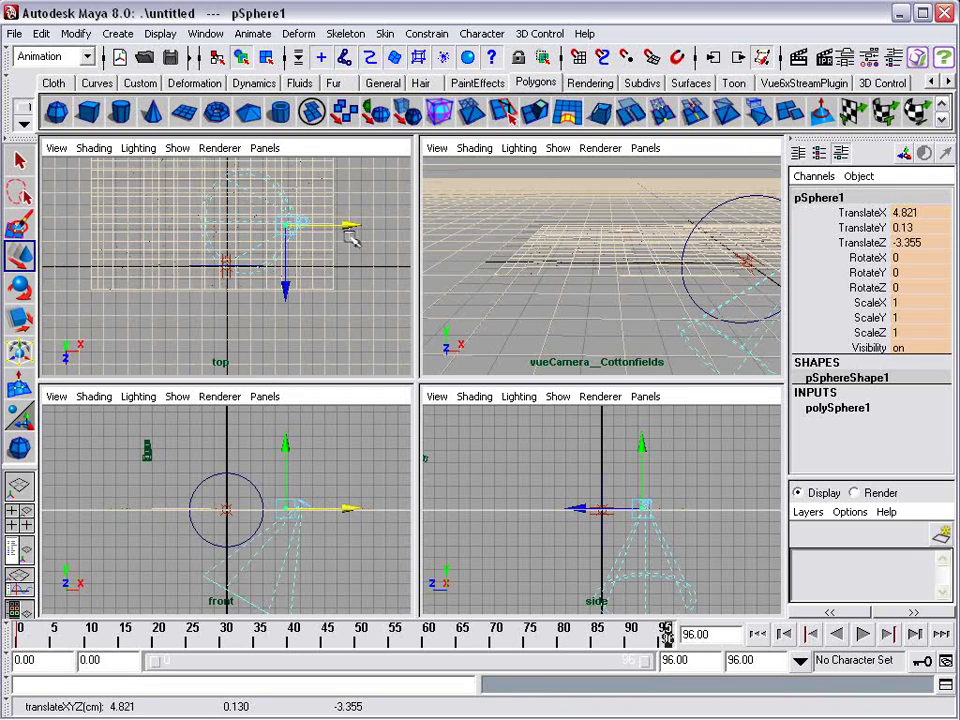
{"action": "key", "text": "alt+v"}
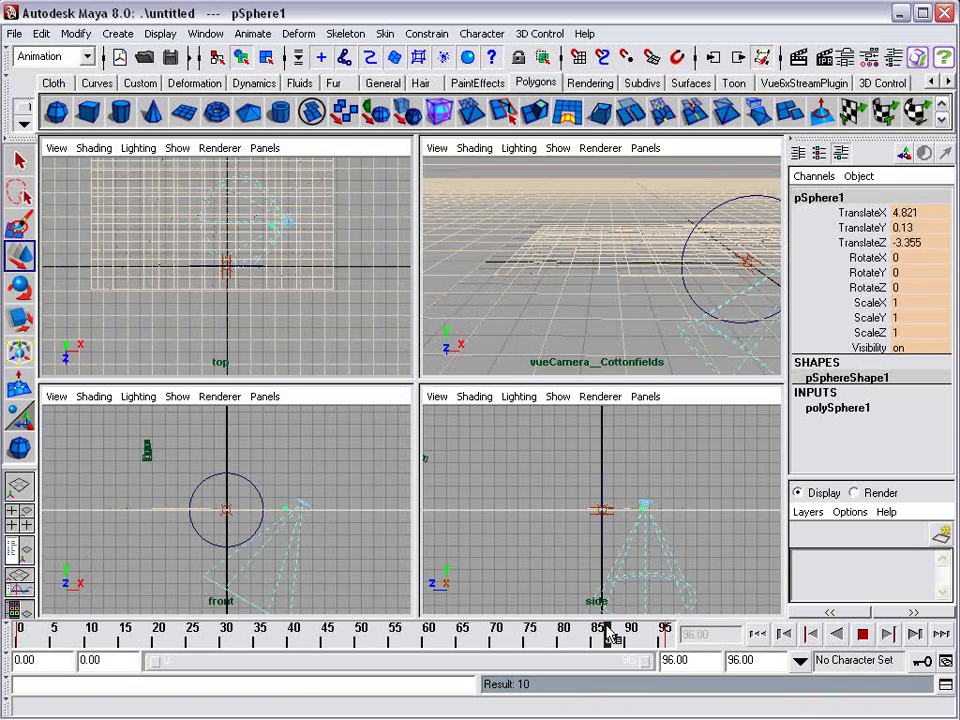
{"action": "key", "text": "Escape"}
{"action": "key", "text": "w"}
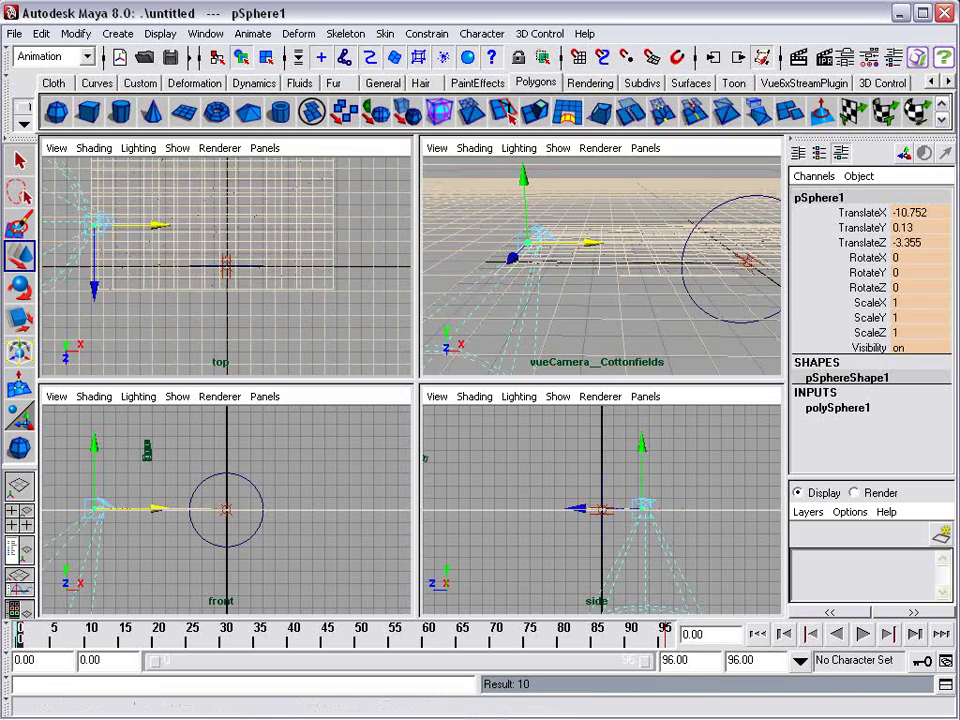
Switch to Vue, return to 0 seconds, and select the main camera for keyframing at that time
{"action": "key", "text": "alt+Tab"}
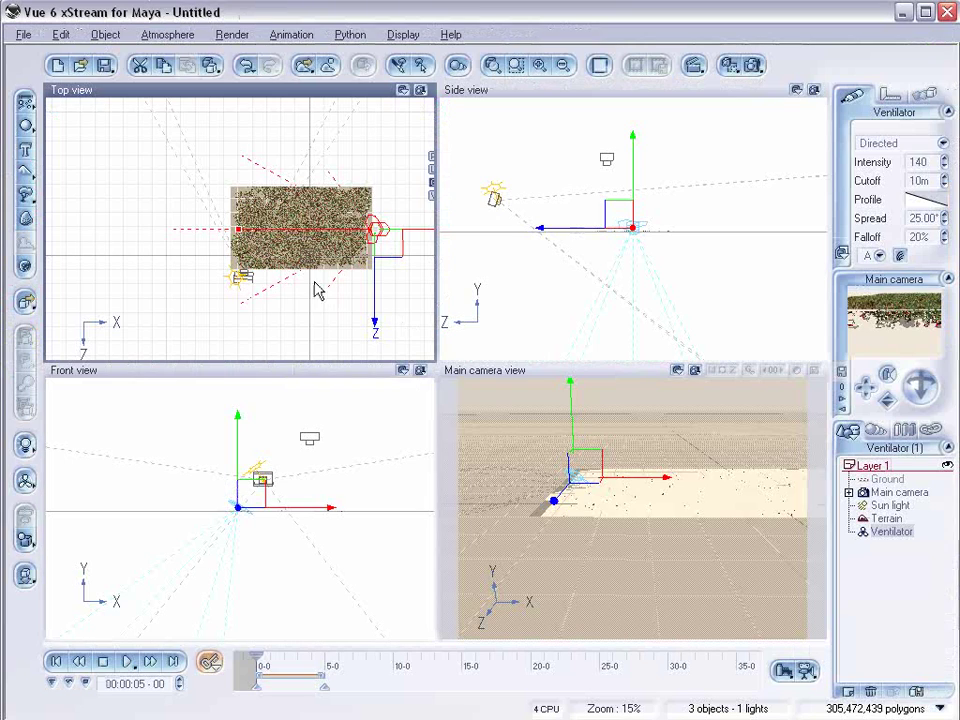
{"action": "left_click", "coordinate": [55, 661]}
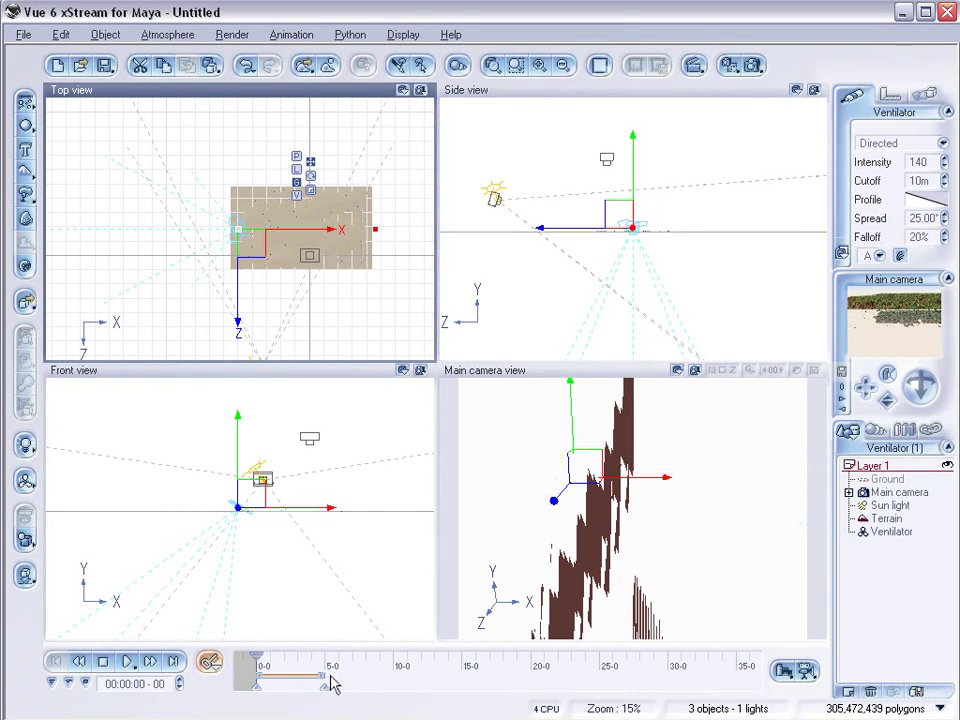
{"action": "left_click", "coordinate": [281, 305]}
{"action": "scroll", "coordinate": [281, 303], "scroll_direction": "up", "scroll_amount": 3}
{"action": "scroll", "coordinate": [281, 300], "scroll_direction": "down", "scroll_amount": 3}
{"action": "left_click_drag", "start_coordinate": [274, 204], "coordinate": [254, 61]}
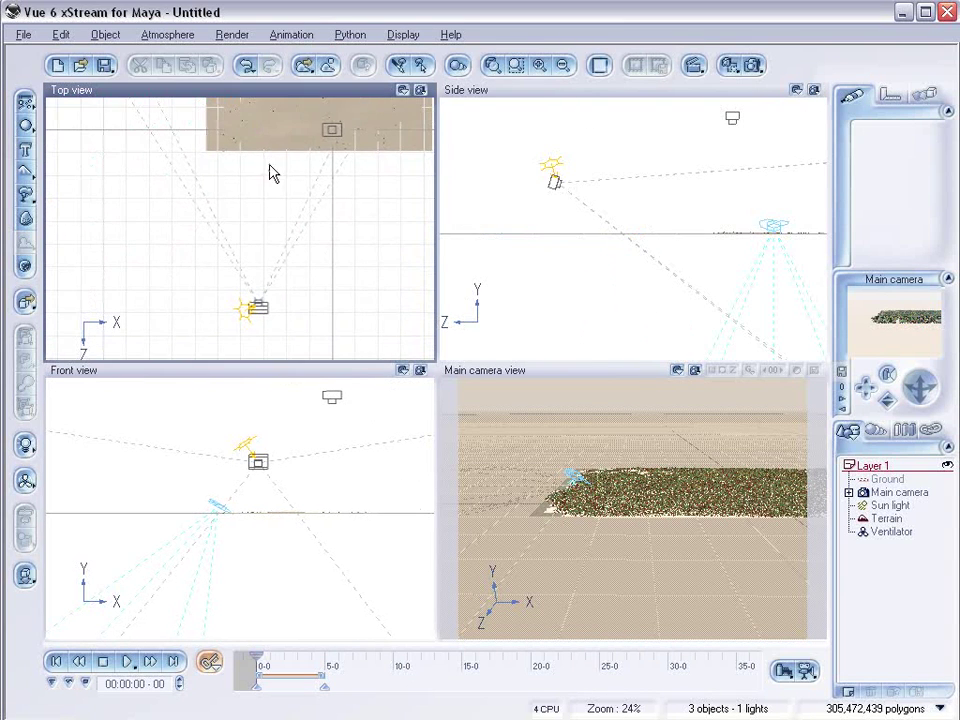
{"action": "left_click", "coordinate": [895, 491]}
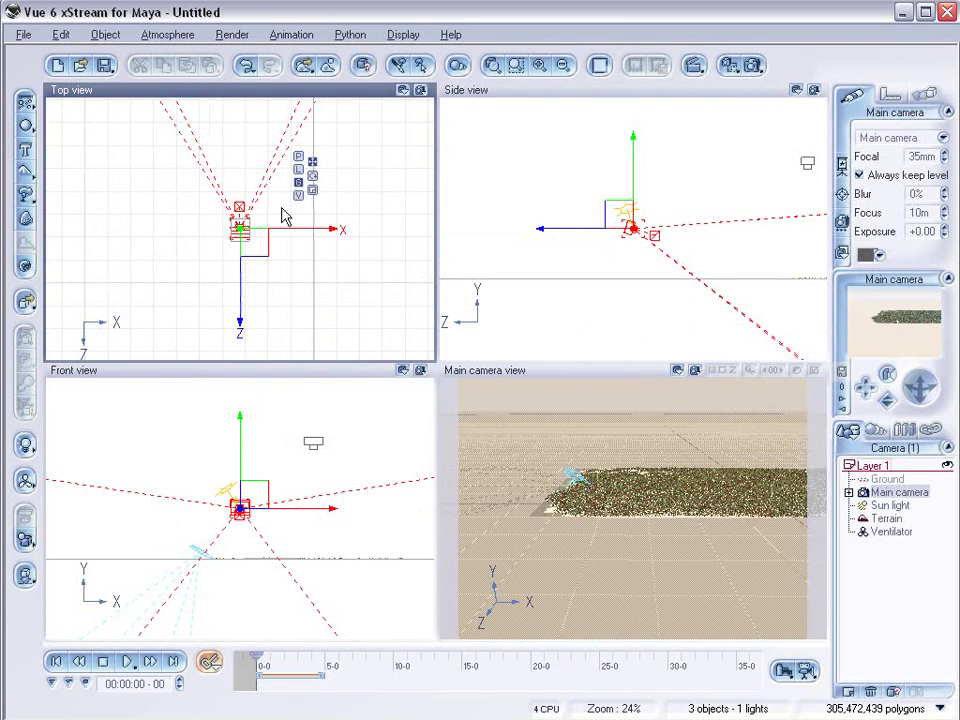
{"action": "scroll", "coordinate": [320, 267], "scroll_direction": "down", "scroll_amount": 3}
{"action": "left_click_drag", "start_coordinate": [317, 259], "coordinate": [251, 251]}
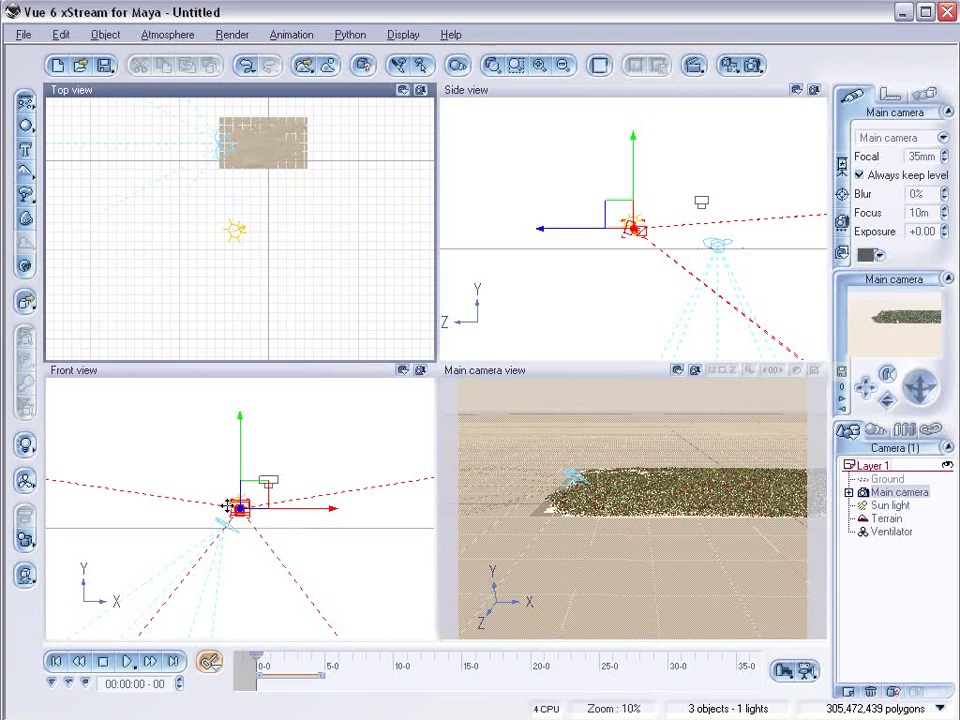
{"action": "left_click", "coordinate": [211, 664]}
{"action": "left_click", "coordinate": [240, 673]}
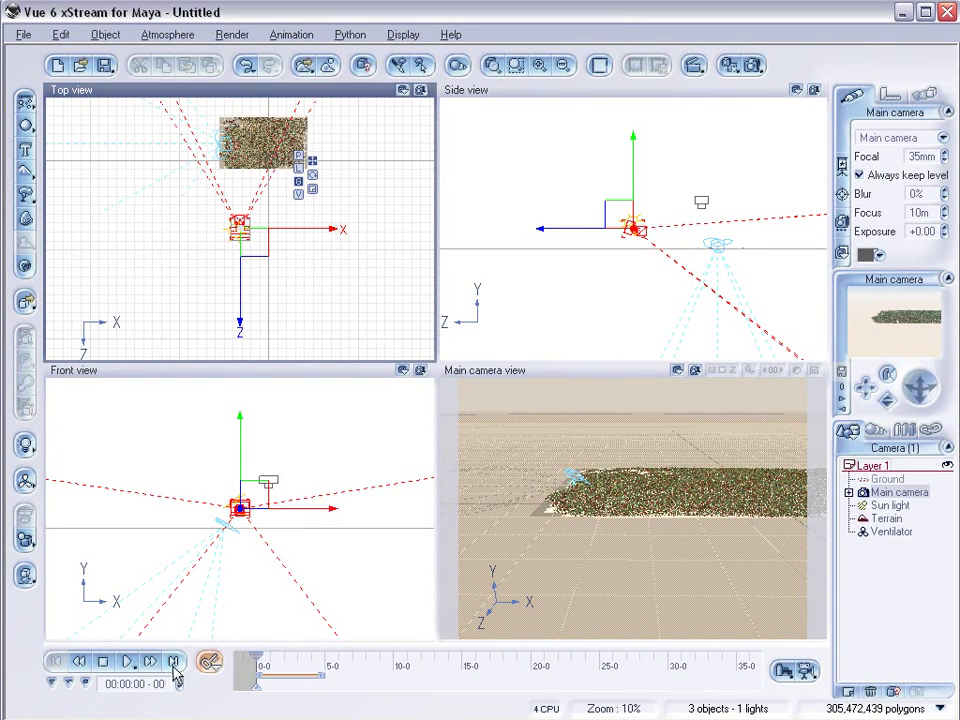
At 5 seconds, move the main camera across and closer to the terrain, aim it at the ventilator and set its focal length to 127 mm
{"action": "left_click", "coordinate": [325, 662]}
{"action": "mouse_move", "coordinate": [247, 238]}
{"action": "left_mouse_down"}
{"action": "mouse_move", "coordinate": [318, 234]}
{"action": "mouse_move", "coordinate": [332, 199]}
{"action": "left_mouse_up"}
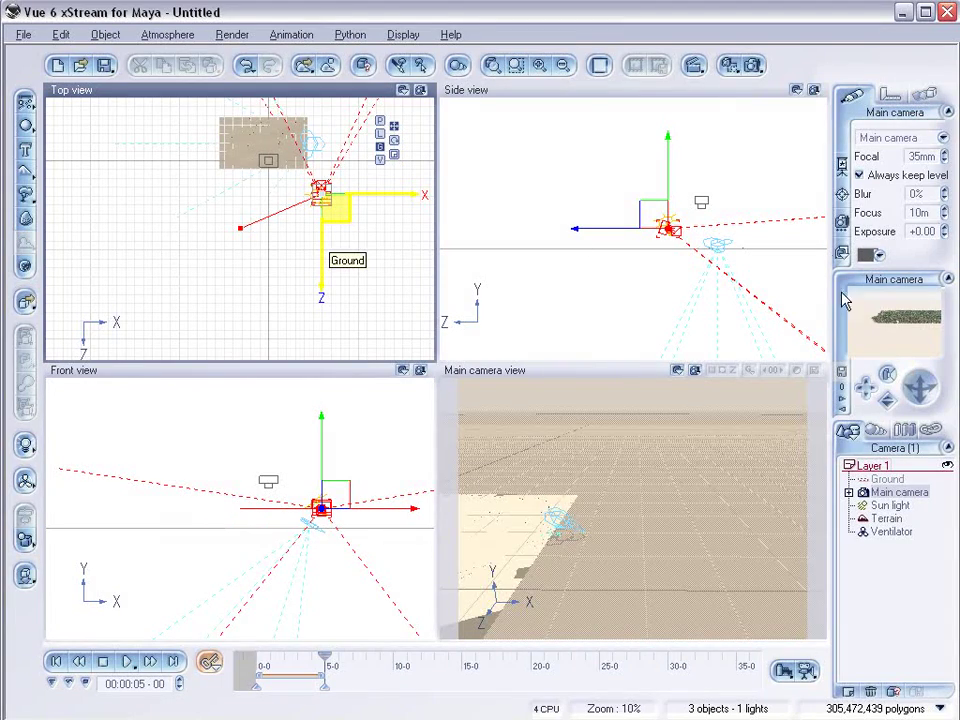
{"action": "left_click_drag", "start_coordinate": [921, 387], "coordinate": [886, 370]}
{"action": "left_click_drag", "start_coordinate": [943, 156], "coordinate": [943, 150]}
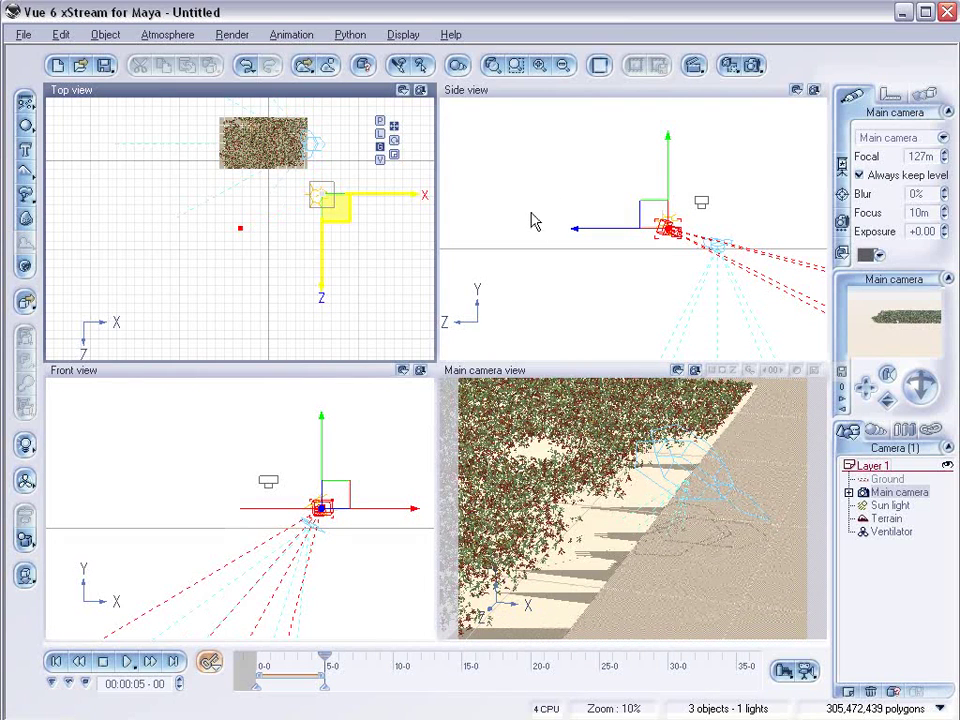
Return to 0 seconds, switch to Maya, and play and scrub the animation to examine how the camera, ventilator and sphere move
{"action": "left_click_drag", "start_coordinate": [325, 658], "coordinate": [252, 658]}
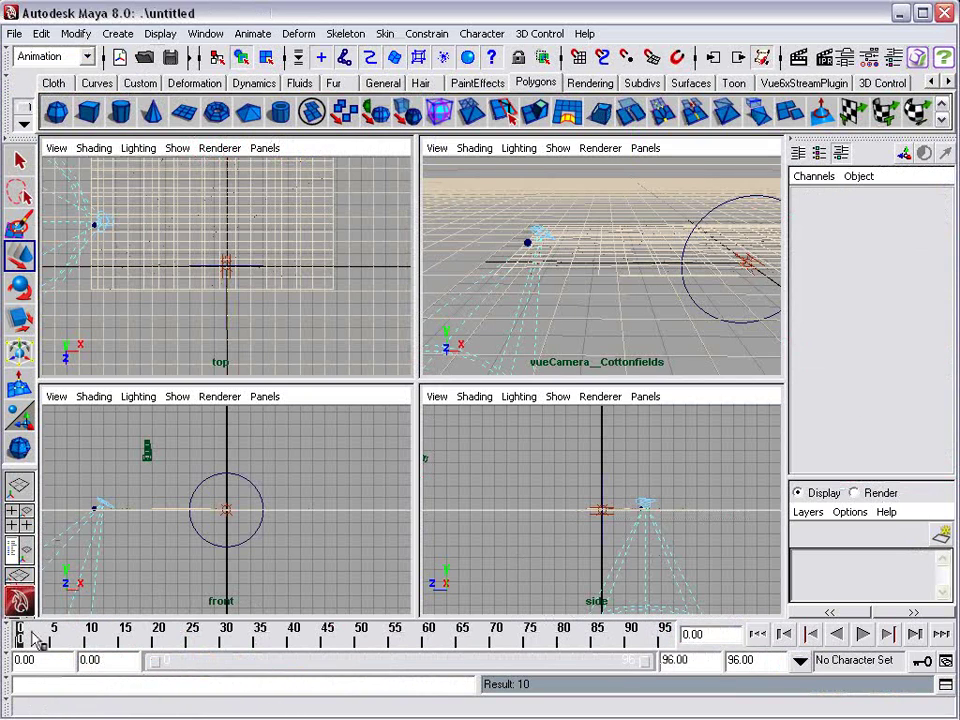
{"action": "key", "text": "alt+v"}
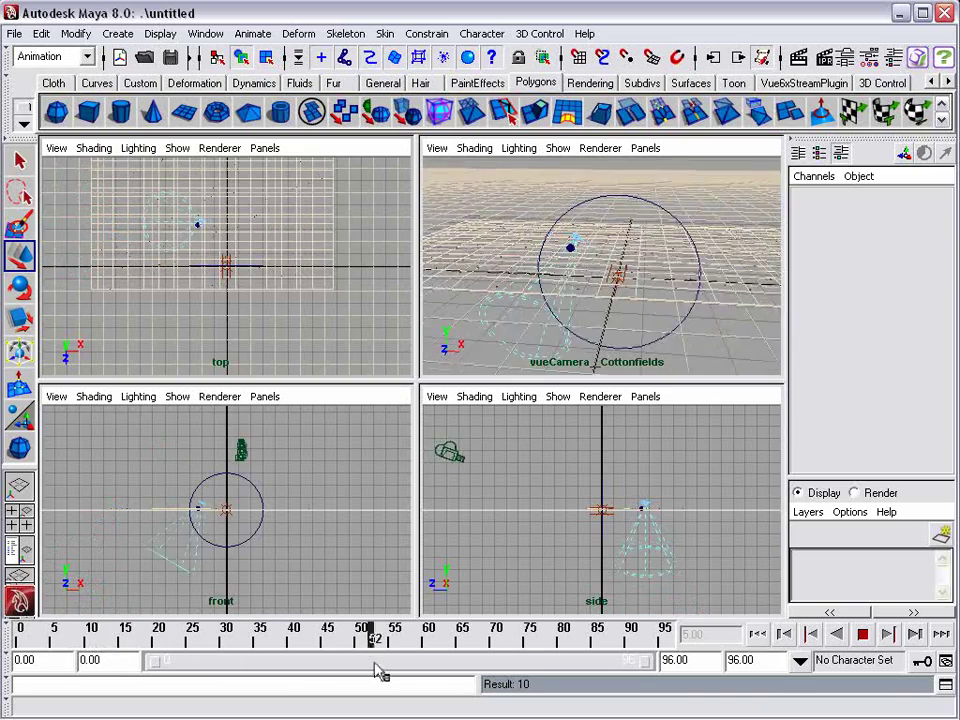
{"action": "mouse_move", "coordinate": [390, 670]}
{"action": "left_mouse_down"}
{"action": "mouse_move", "coordinate": [497, 684]}
{"action": "mouse_move", "coordinate": [669, 681]}
{"action": "mouse_move", "coordinate": [347, 664]}
{"action": "mouse_move", "coordinate": [293, 636]}
{"action": "mouse_move", "coordinate": [26, 636]}
{"action": "mouse_move", "coordinate": [234, 636]}
{"action": "mouse_move", "coordinate": [395, 663]}
{"action": "mouse_move", "coordinate": [667, 676]}
{"action": "left_mouse_up"}
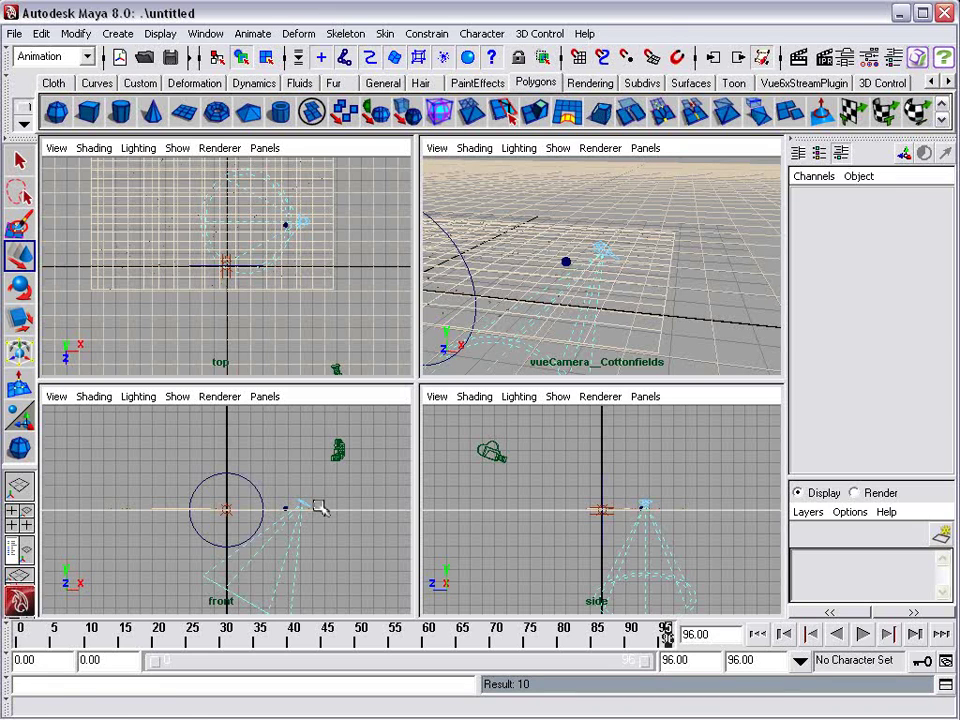
{"action": "key", "text": "space"}
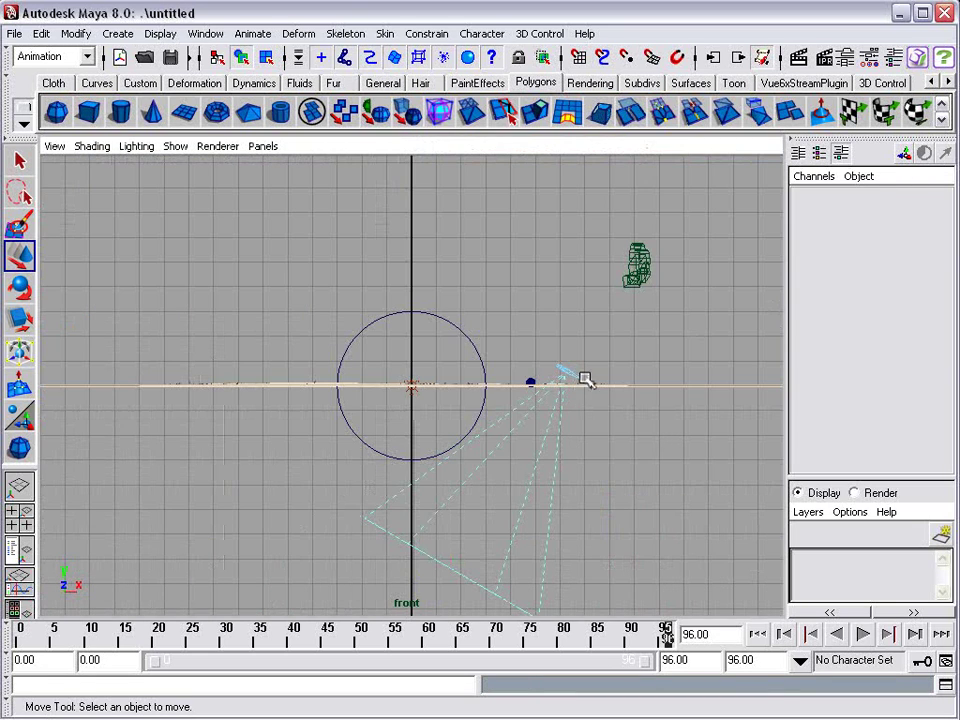
{"action": "left_click_drag", "start_coordinate": [666, 632], "coordinate": [19, 634]}
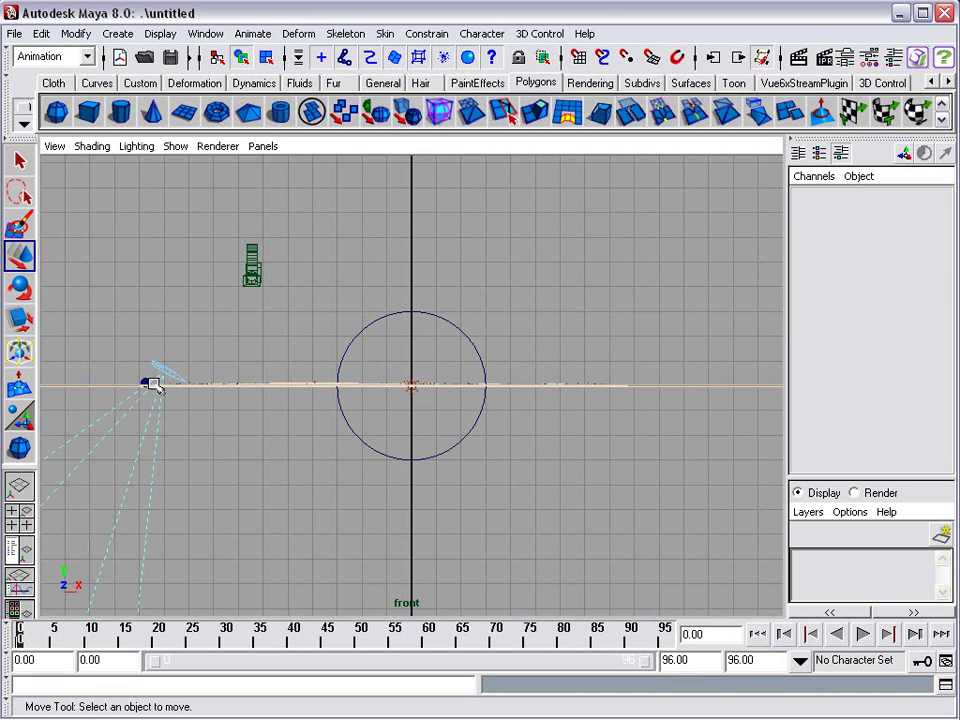
In the front view, move the sphere along X to -10.331 at frame 0, closer beneath the ventilator
{"action": "scroll", "coordinate": [152, 385], "scroll_direction": "up", "scroll_amount": 2}
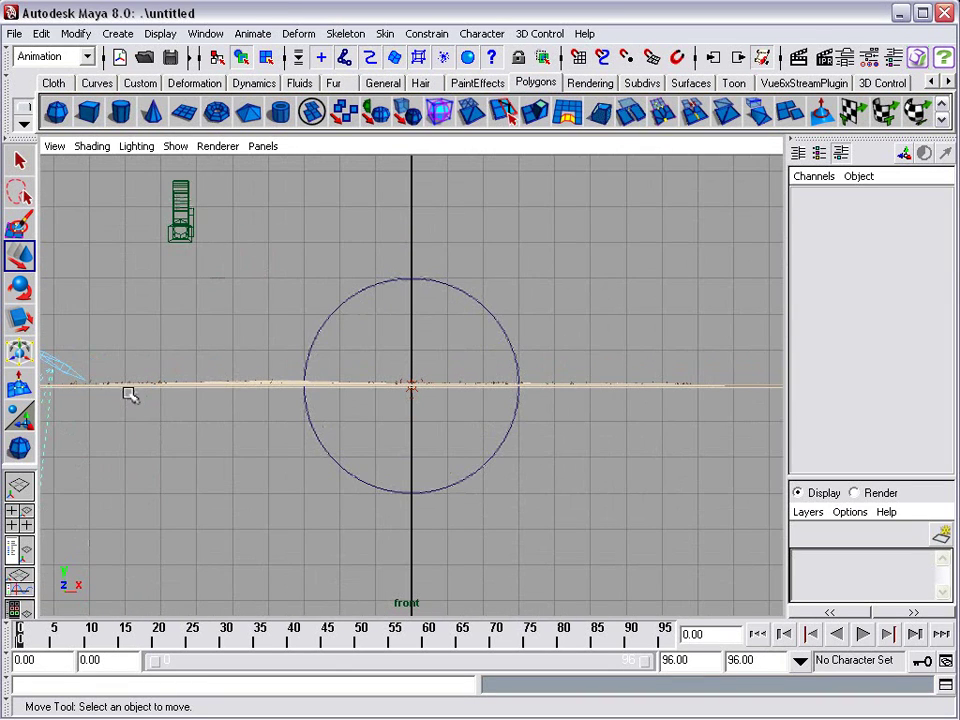
{"action": "middle_click_drag", "start_coordinate": [113, 405], "coordinate": [493, 450], "text": "alt"}
{"action": "scroll", "coordinate": [482, 465], "scroll_direction": "up", "scroll_amount": 3}
{"action": "scroll", "coordinate": [487, 492], "scroll_direction": "up", "scroll_amount": 1}
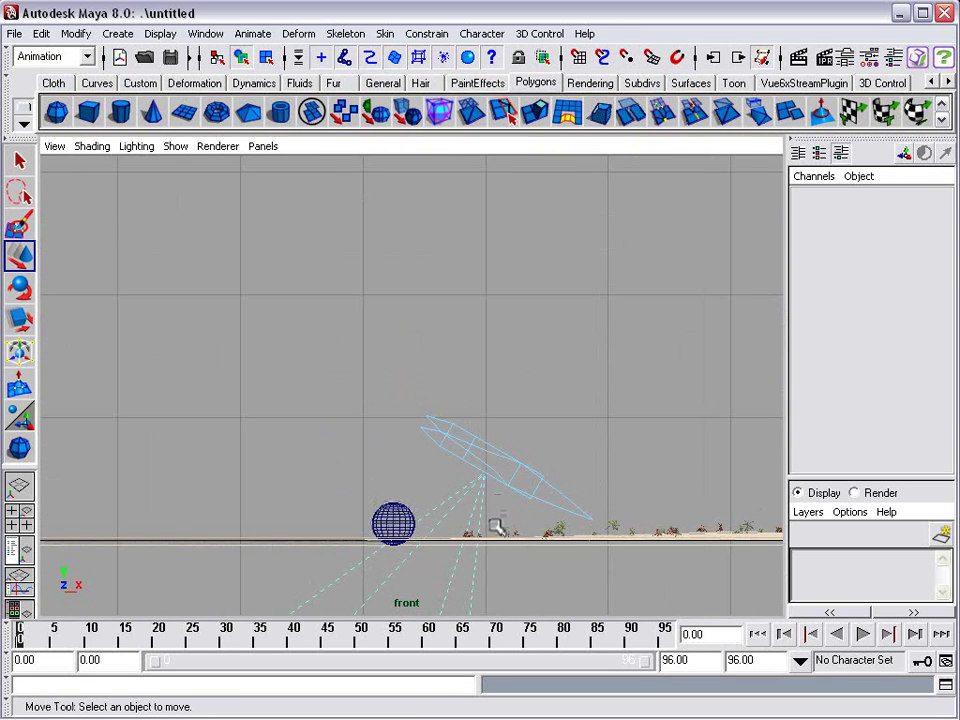
{"action": "middle_click_drag", "start_coordinate": [496, 530], "coordinate": [506, 388], "text": "alt"}
{"action": "left_click", "coordinate": [398, 383]}
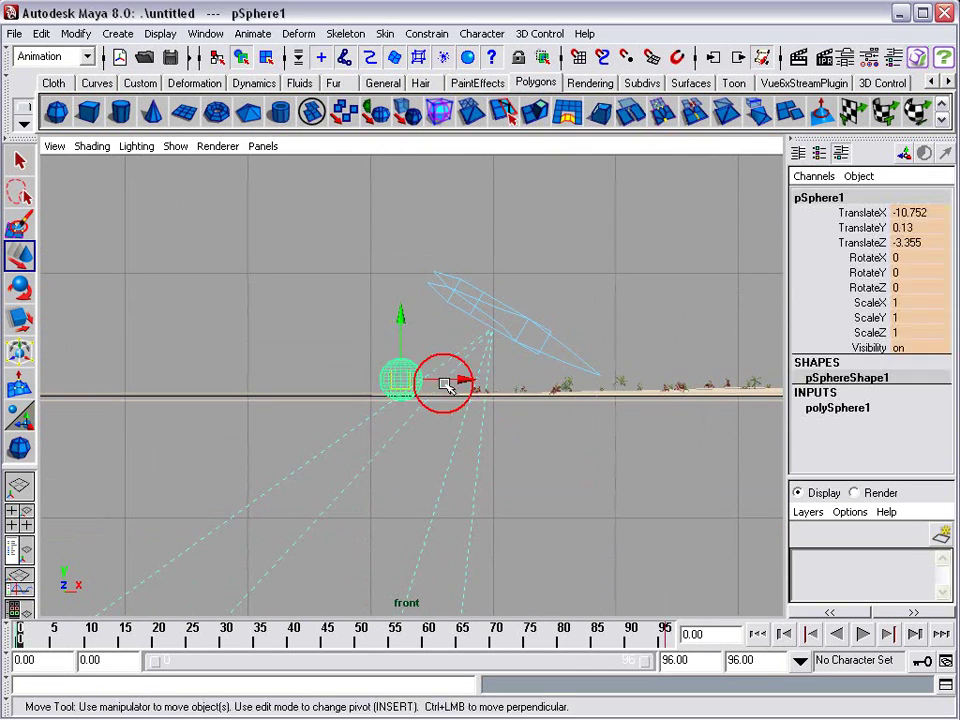
{"action": "left_click_drag", "start_coordinate": [470, 384], "coordinate": [528, 384]}
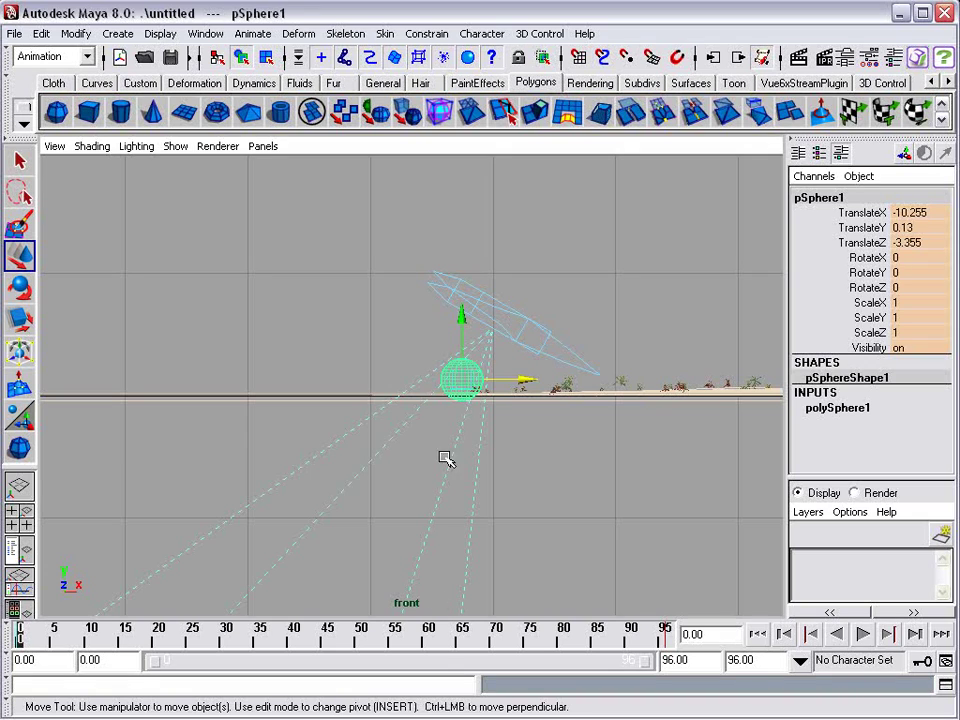
{"action": "key", "text": "alt+v"}
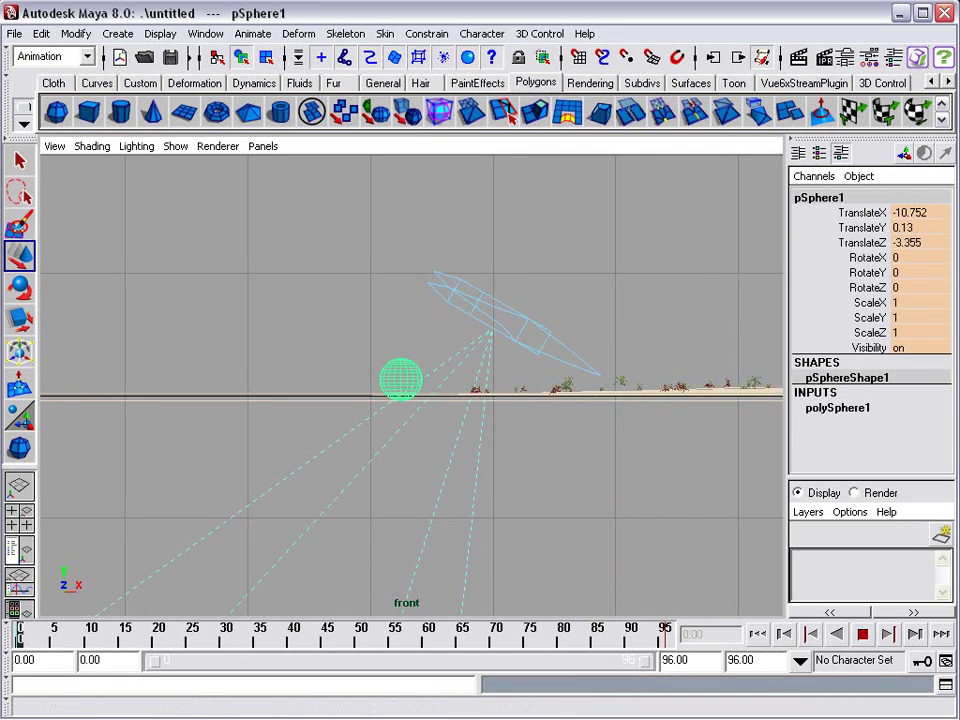
{"action": "key", "text": "alt+v"}
{"action": "left_click_drag", "start_coordinate": [466, 386], "coordinate": [517, 386]}
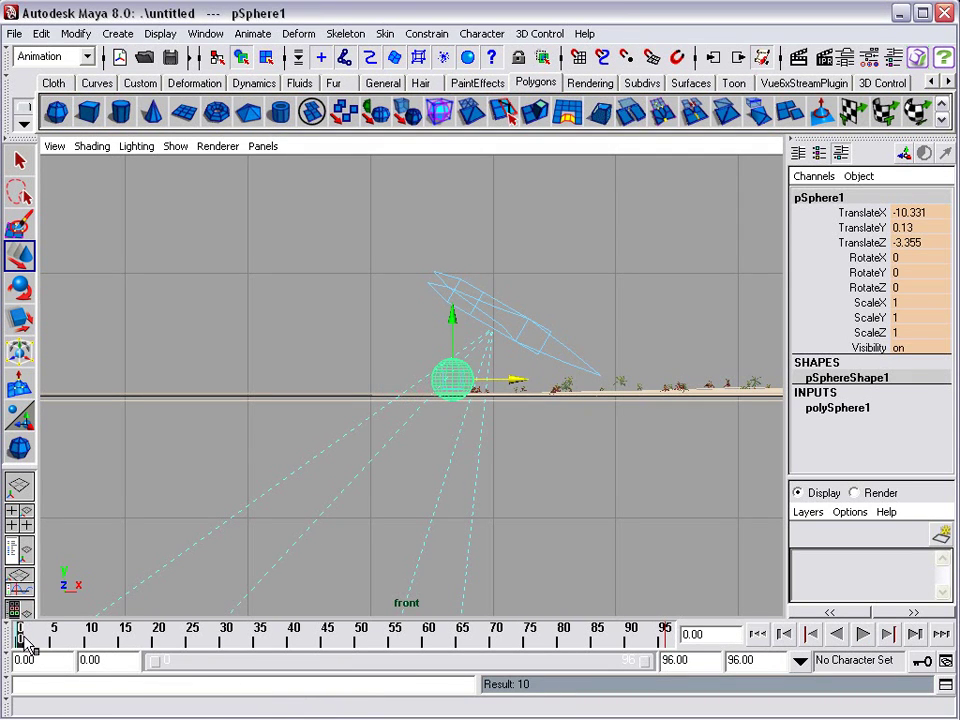
{"action": "key", "text": "alt+v"}
At frame 12, move the sphere back along X to -9.072 beneath the ventilator and key it
{"action": "left_click_drag", "start_coordinate": [145, 640], "coordinate": [104, 636]}
{"action": "left_click_drag", "start_coordinate": [763, 375], "coordinate": [680, 383]}
{"action": "key", "text": "s"}
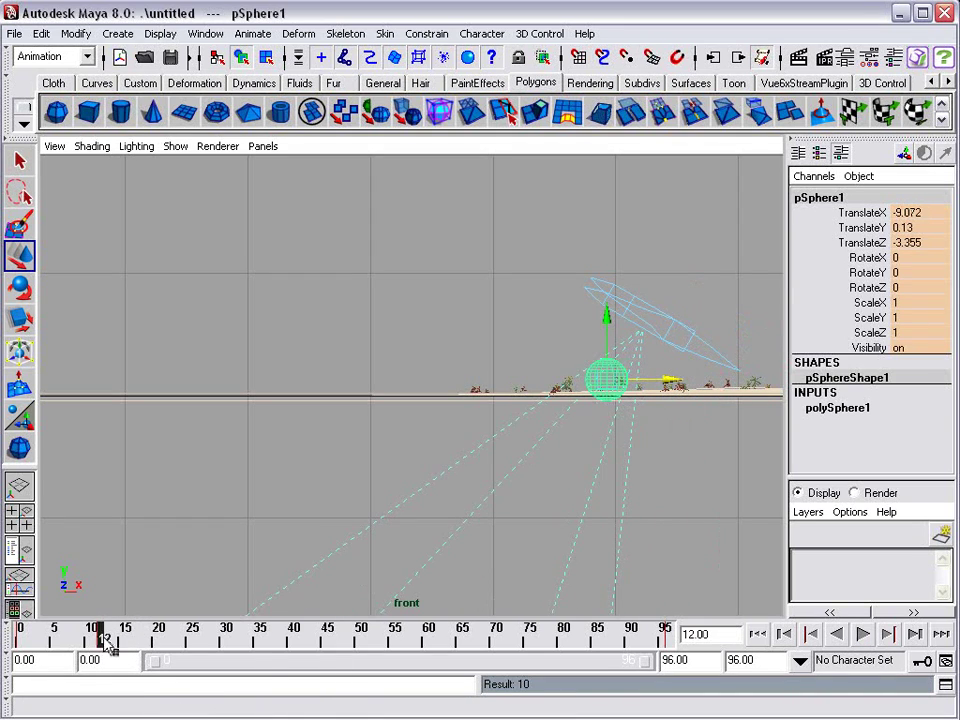
At frame 35, shift the sphere slightly back along X beneath the ventilator and key it
{"action": "left_click_drag", "start_coordinate": [107, 641], "coordinate": [206, 638]}
{"action": "key", "text": "a"}
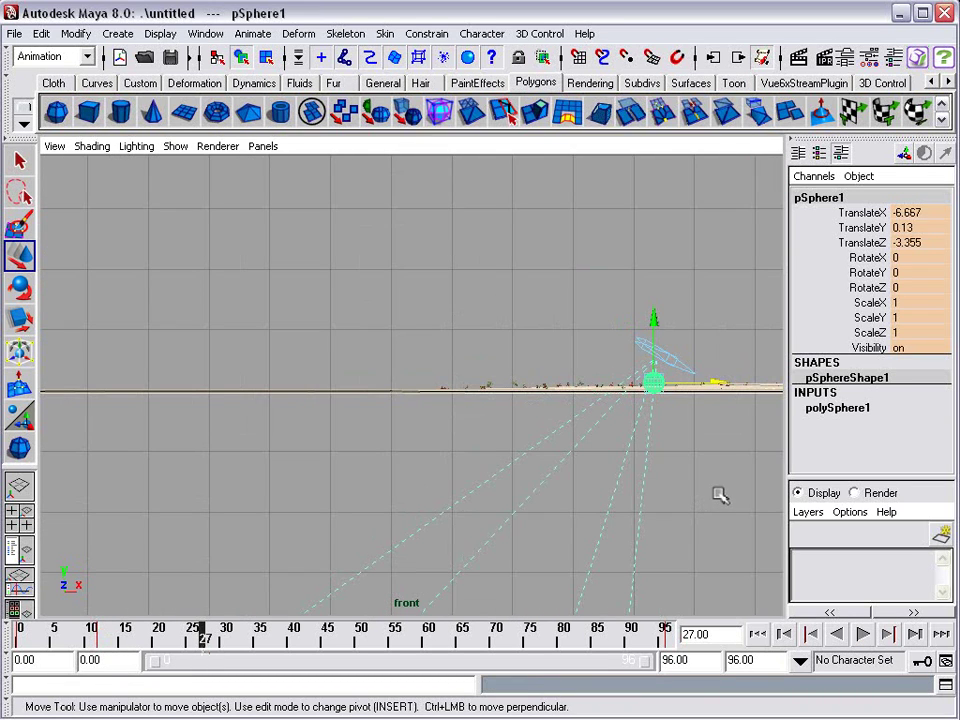
{"action": "middle_click_drag", "start_coordinate": [718, 493], "coordinate": [384, 506], "text": "alt"}
{"action": "scroll", "coordinate": [386, 499], "scroll_direction": "up", "scroll_amount": 4}
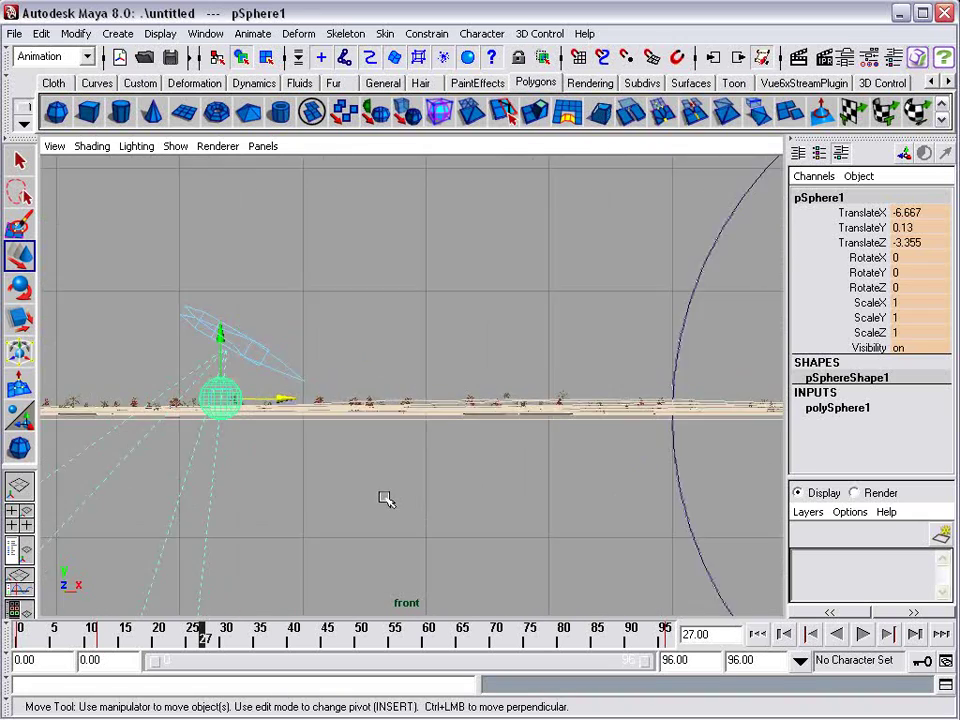
{"action": "scroll", "coordinate": [386, 499], "scroll_direction": "up", "scroll_amount": 1}
{"action": "left_click_drag", "start_coordinate": [210, 643], "coordinate": [262, 645]}
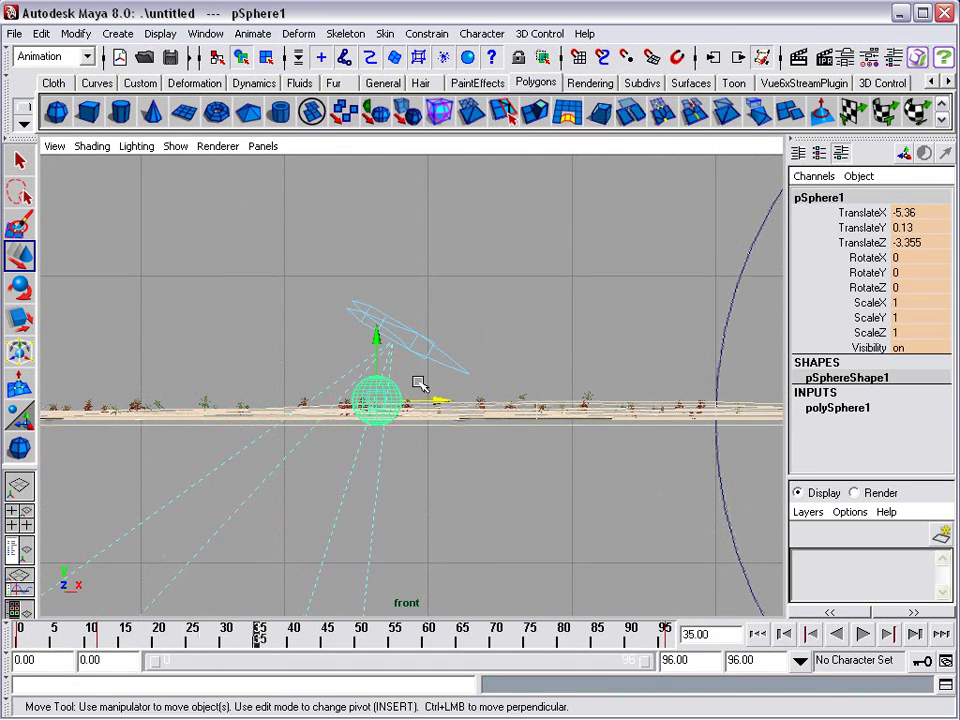
{"action": "left_click_drag", "start_coordinate": [437, 399], "coordinate": [431, 404]}
At frame 52, move the sphere forward along X to -2.261 beneath the ventilator and key it
{"action": "left_click_drag", "start_coordinate": [263, 642], "coordinate": [374, 640]}
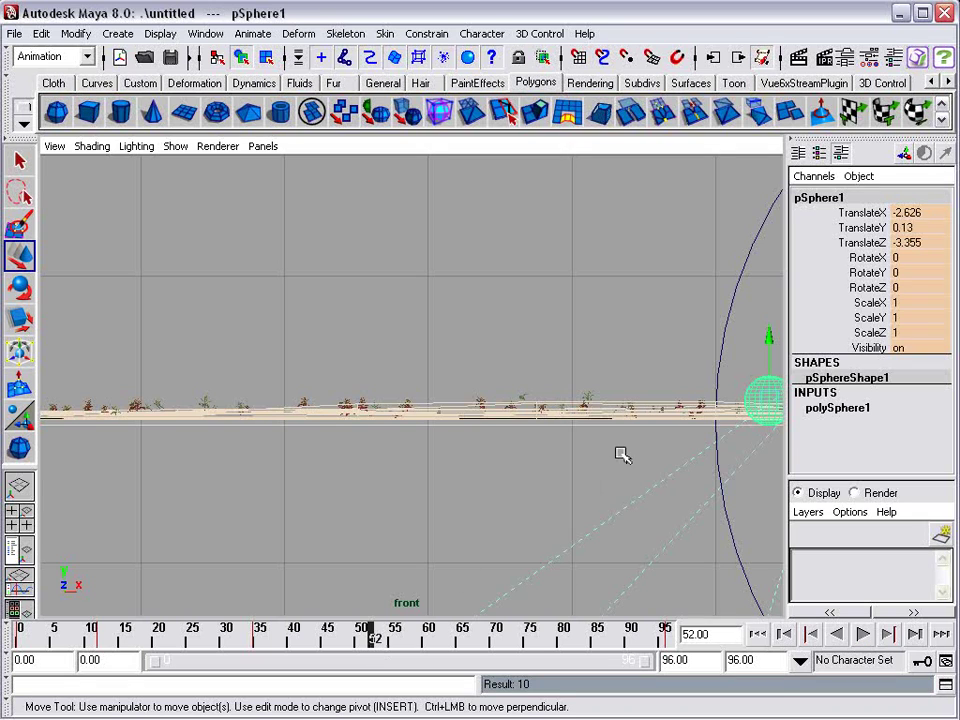
{"action": "middle_click_drag", "start_coordinate": [640, 485], "coordinate": [95, 478], "text": "alt"}
{"action": "left_click_drag", "start_coordinate": [328, 396], "coordinate": [372, 396]}
{"action": "key", "text": "s"}
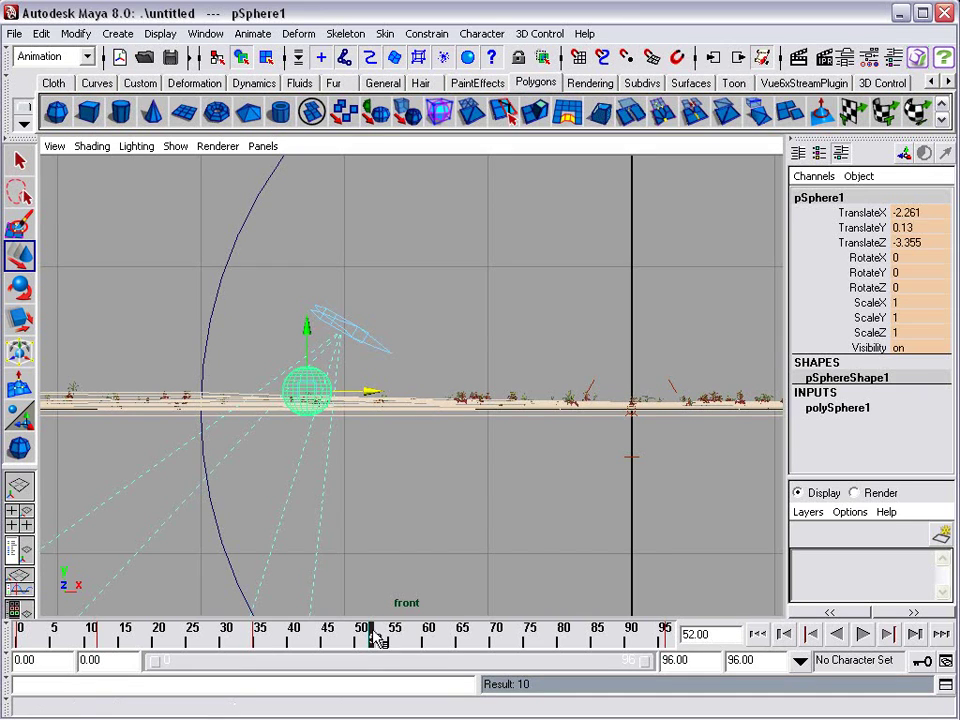
At frame 66, move the sphere forward along X to 0.558 beneath the ventilator and key it
{"action": "left_click_drag", "start_coordinate": [374, 638], "coordinate": [468, 640]}
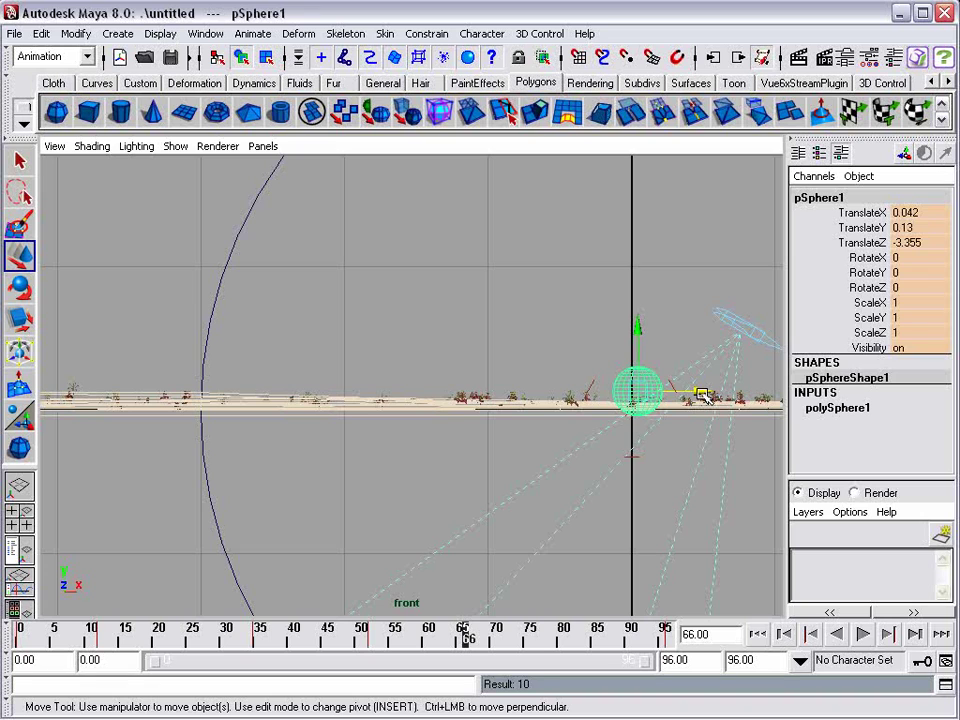
{"action": "left_click_drag", "start_coordinate": [704, 397], "coordinate": [778, 396]}
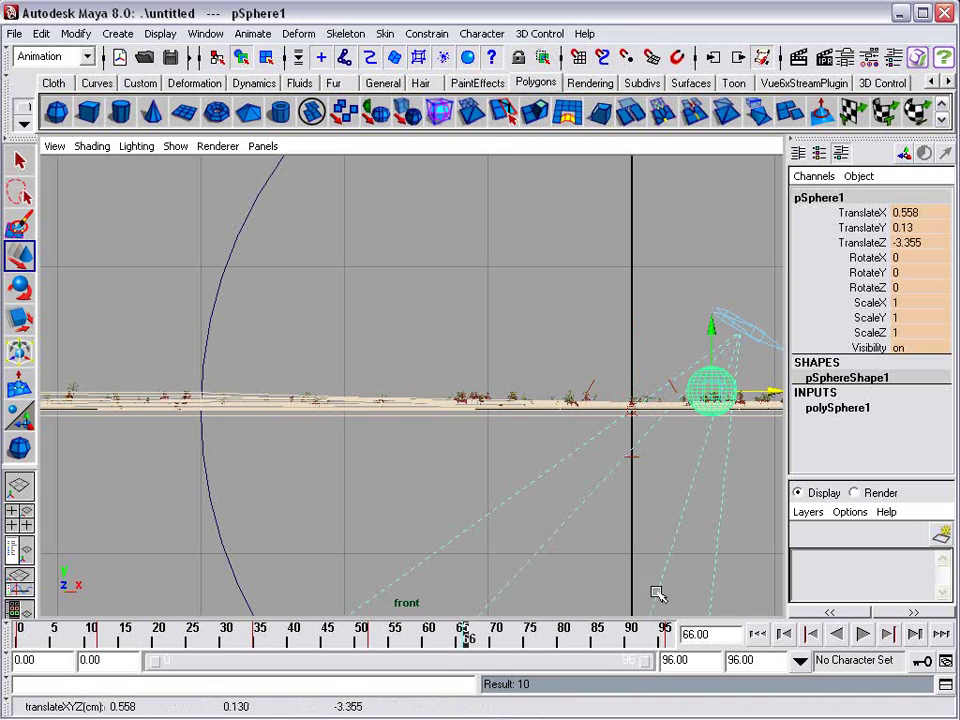
Scrub through the animation to check the sphere's motion beneath the ventilator, and look at the scene in Vue 6 xStream
{"action": "left_click_drag", "start_coordinate": [470, 645], "coordinate": [440, 640]}
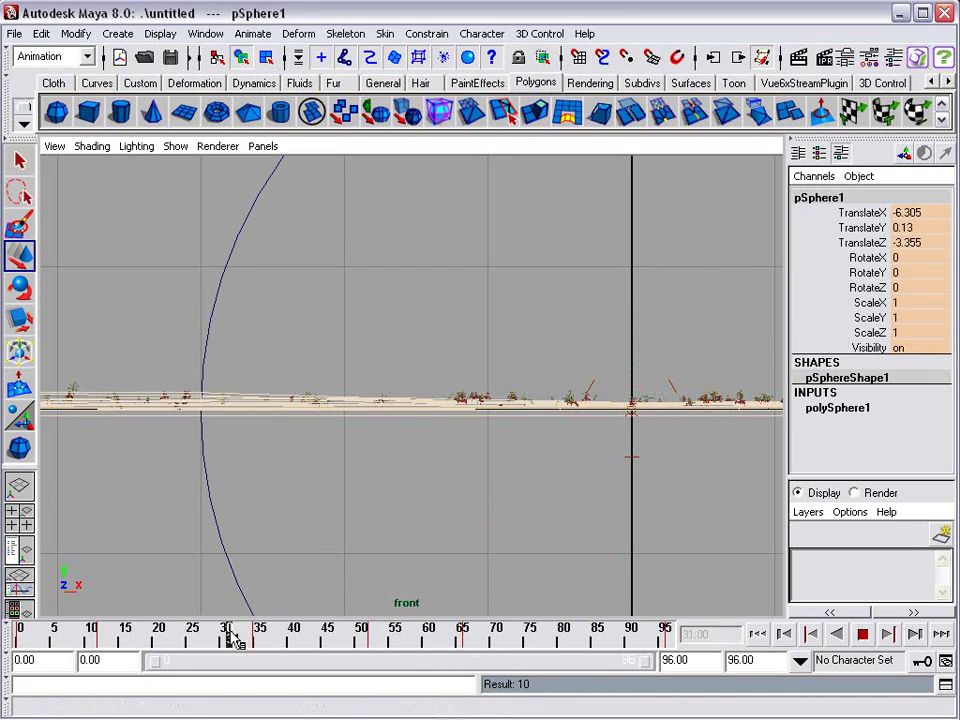
{"action": "left_click_drag", "start_coordinate": [210, 638], "coordinate": [520, 638]}
{"action": "key", "text": "f"}
{"action": "left_click", "coordinate": [143, 628]}
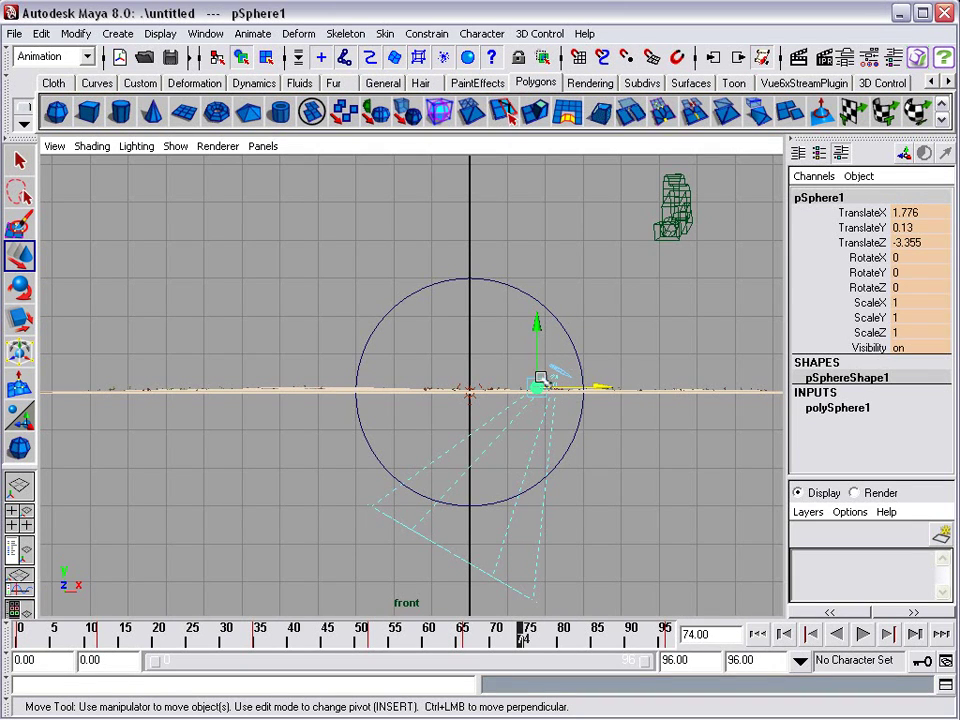
{"action": "left_click", "coordinate": [536, 388]}
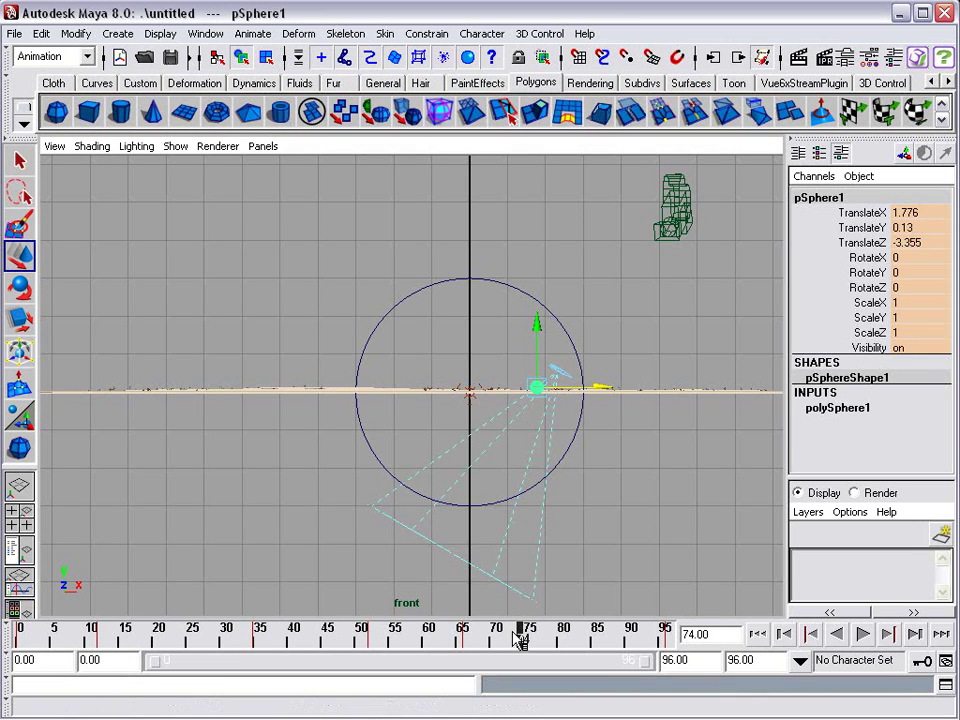
{"action": "mouse_move", "coordinate": [520, 638]}
{"action": "left_mouse_down"}
{"action": "mouse_move", "coordinate": [669, 636]}
{"action": "mouse_move", "coordinate": [92, 640]}
{"action": "mouse_move", "coordinate": [424, 640]}
{"action": "mouse_move", "coordinate": [540, 658]}
{"action": "mouse_move", "coordinate": [392, 639]}
{"action": "mouse_move", "coordinate": [219, 640]}
{"action": "mouse_move", "coordinate": [421, 640]}
{"action": "left_mouse_up"}
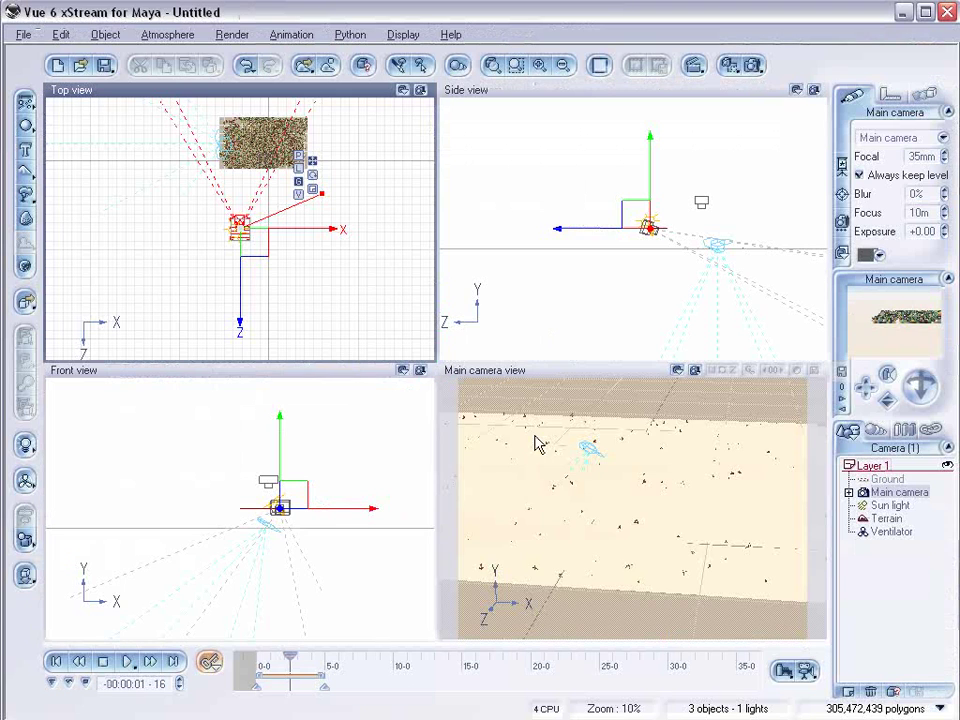
{"action": "left_click_drag", "start_coordinate": [240, 225], "coordinate": [268, 253]}
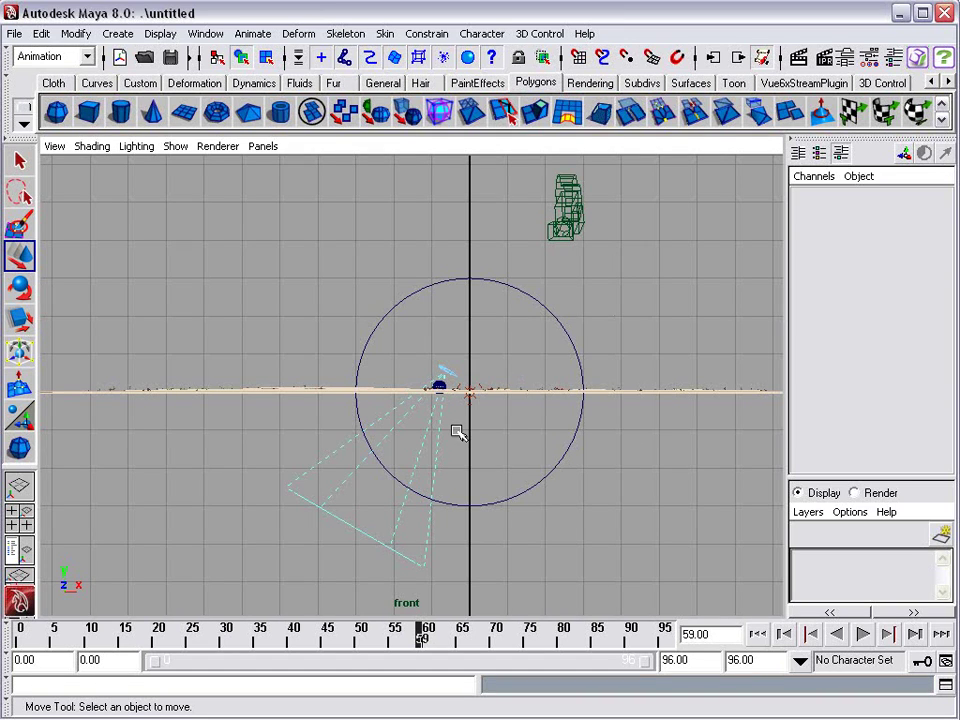
Switch back to Maya and examine the sphere up close among the plants in the vueCamera__Cottonfields view
{"action": "scroll", "coordinate": [450, 417], "scroll_direction": "up", "scroll_amount": 5}
{"action": "key", "text": "space"}
{"action": "scroll", "coordinate": [658, 266], "scroll_direction": "up", "scroll_amount": 5}
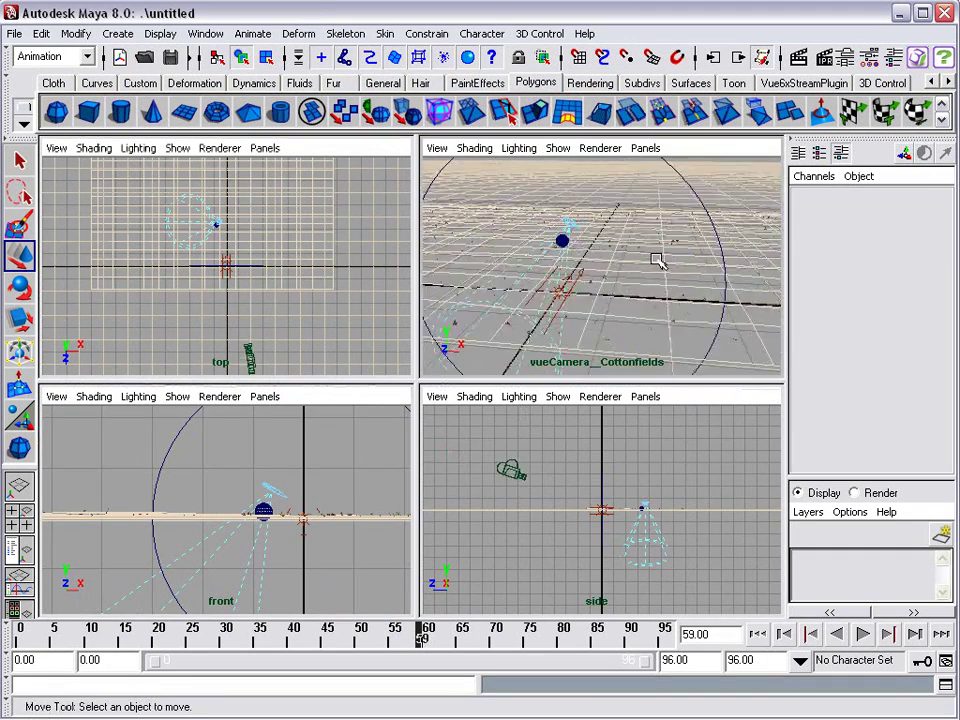
{"action": "scroll", "coordinate": [658, 290], "scroll_direction": "up", "scroll_amount": 6}
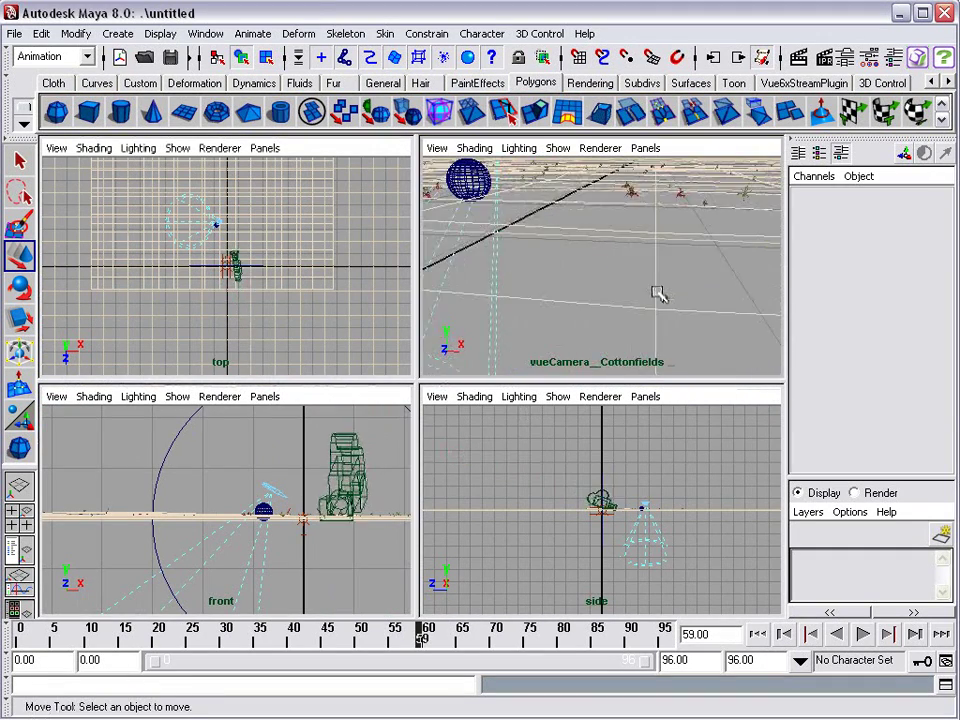
{"action": "key", "text": "space"}
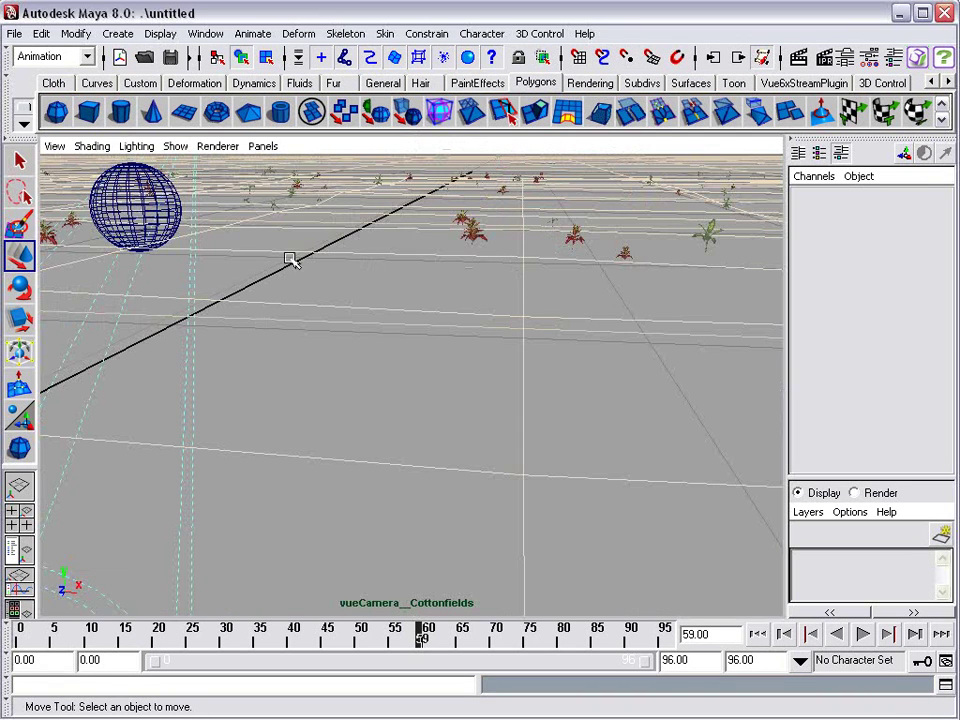
{"action": "key", "text": "space"}
{"action": "key", "text": "space"}
{"action": "key", "text": "space"}
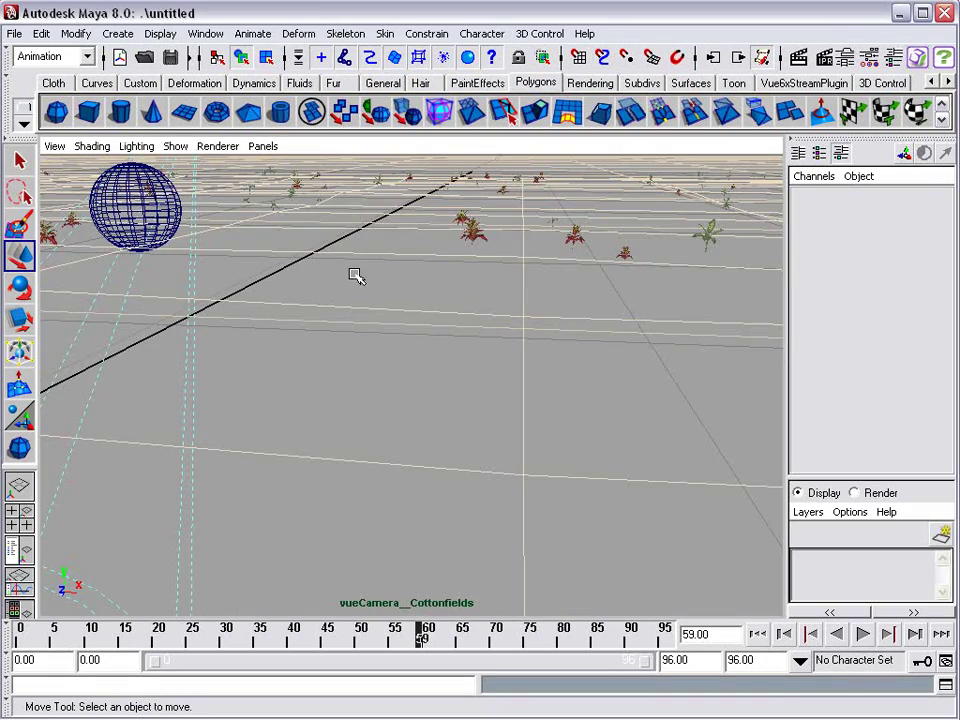
{"action": "left_click_drag", "start_coordinate": [324, 272], "coordinate": [507, 447], "text": "alt"}
{"action": "scroll", "coordinate": [510, 448], "scroll_direction": "up", "scroll_amount": 5}
{"action": "scroll", "coordinate": [581, 448], "scroll_direction": "down", "scroll_amount": 3}
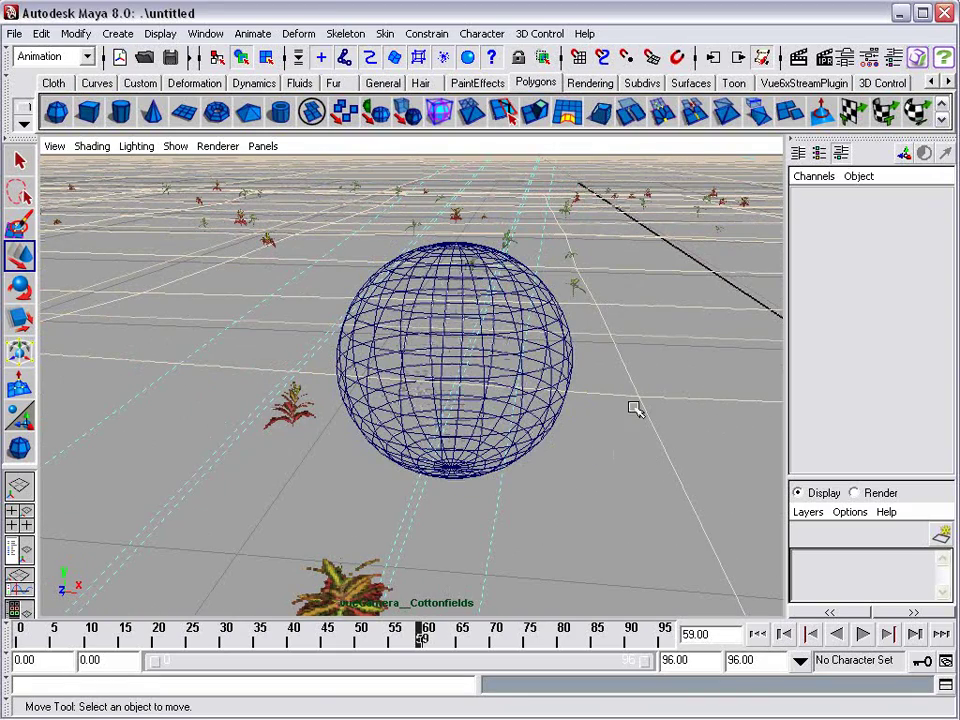
Apply the Grass fur preset to the sphere and inspect the fur around it
{"action": "left_click", "coordinate": [516, 326]}
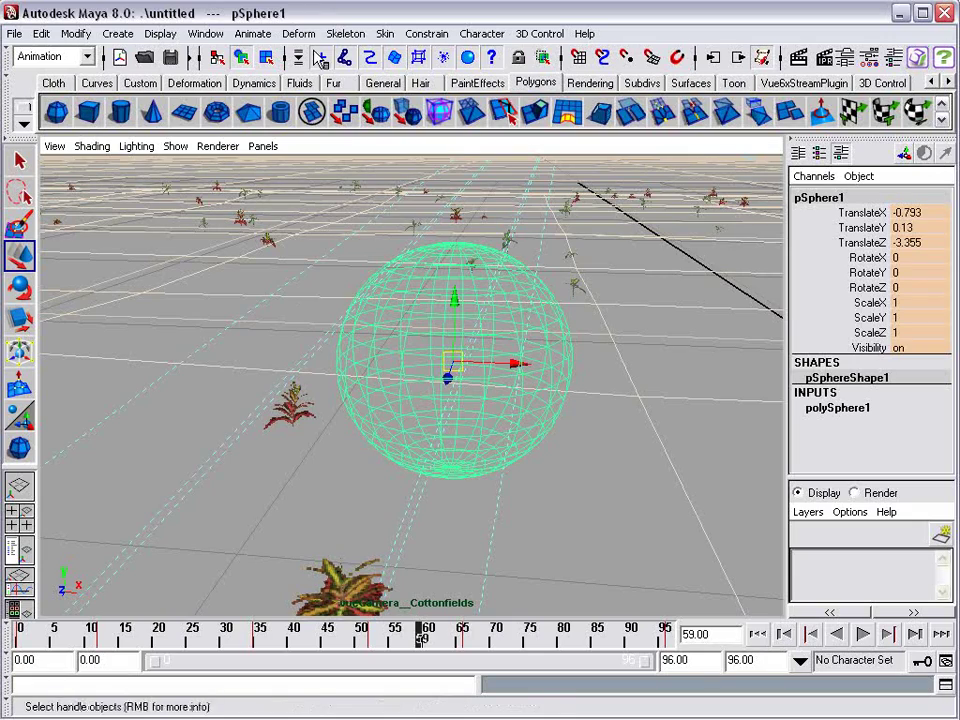
{"action": "left_click", "coordinate": [332, 83]}
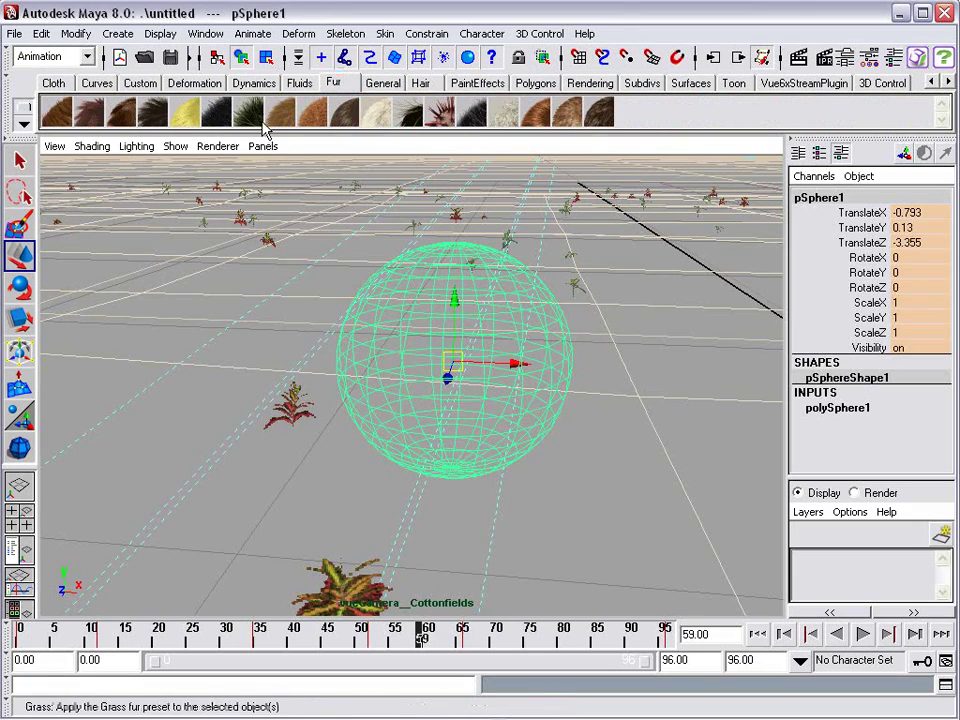
{"action": "left_click", "coordinate": [248, 117]}
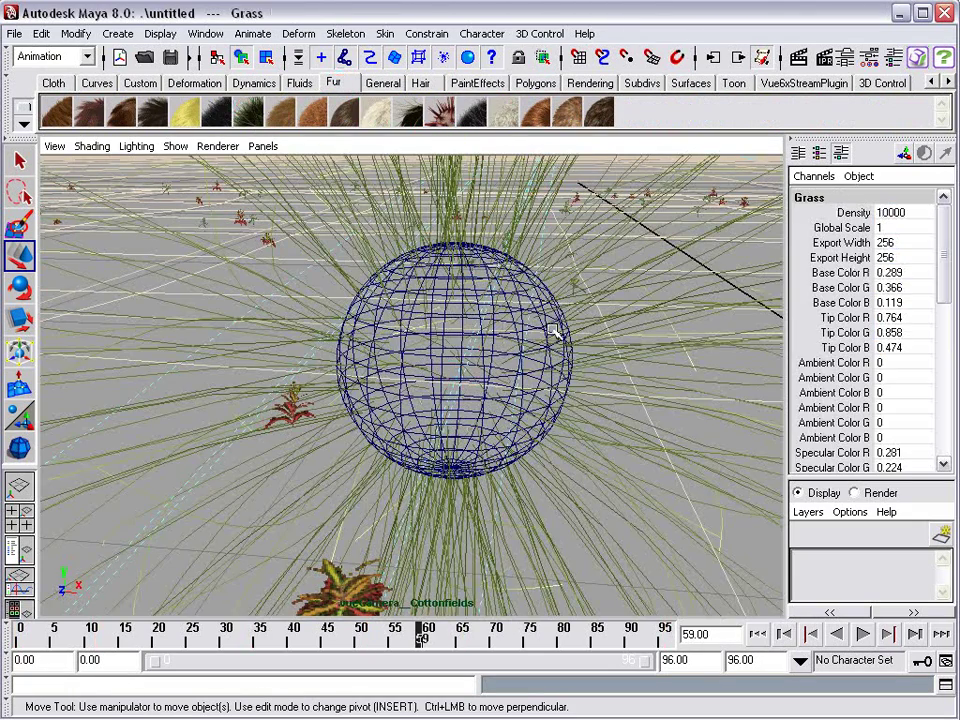
{"action": "scroll", "coordinate": [552, 332], "scroll_direction": "down", "scroll_amount": 10}
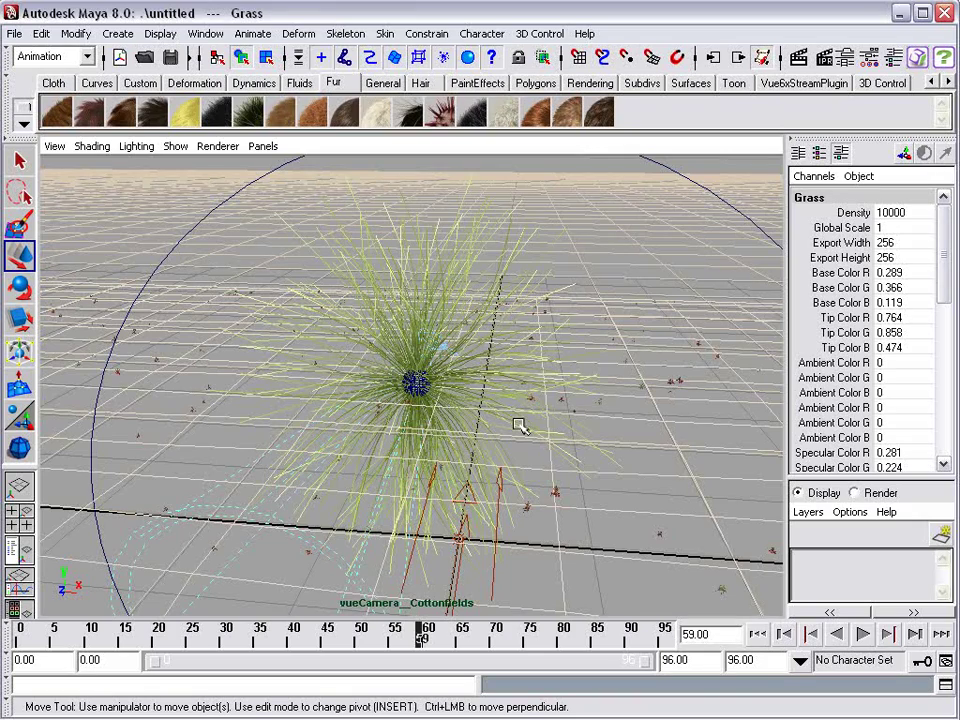
{"action": "scroll", "coordinate": [486, 394], "scroll_direction": "up", "scroll_amount": 5}
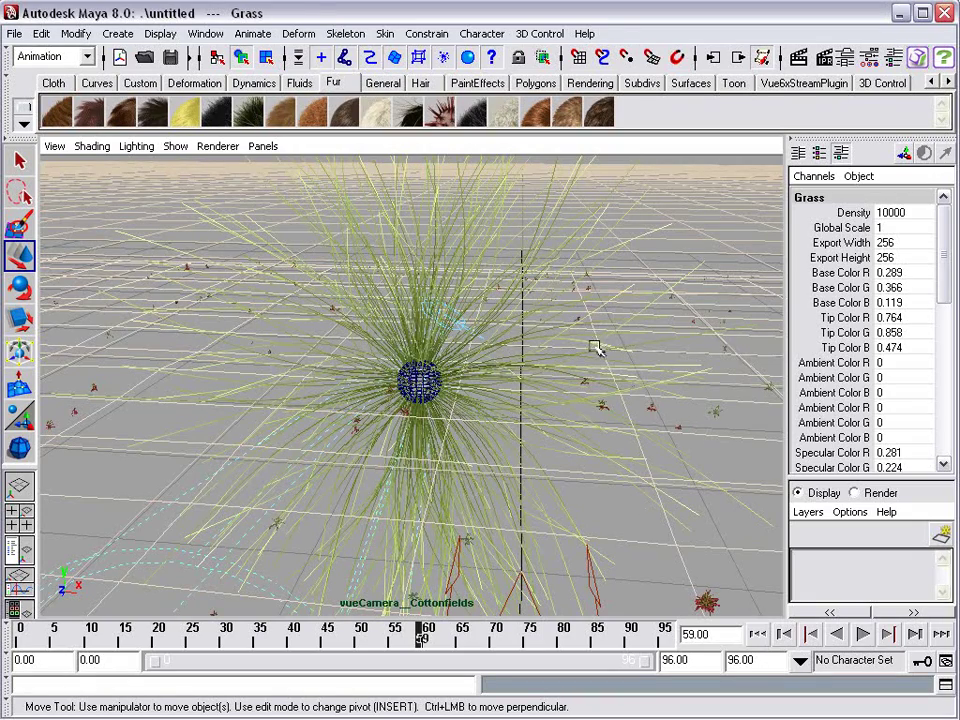
{"action": "left_click_drag", "start_coordinate": [489, 420], "coordinate": [489, 422], "text": "alt"}
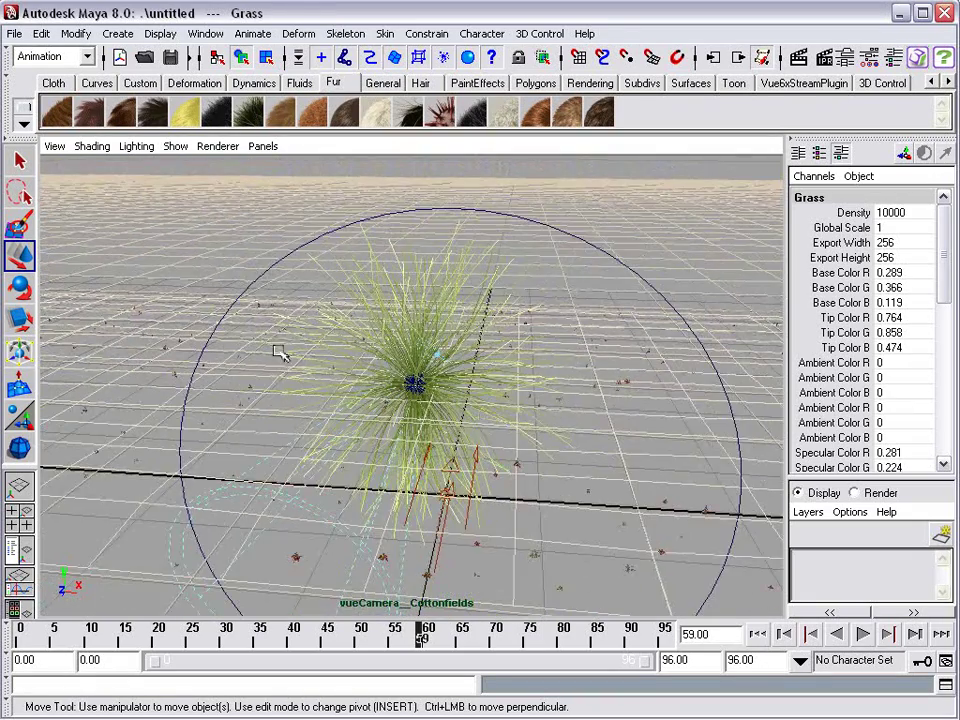